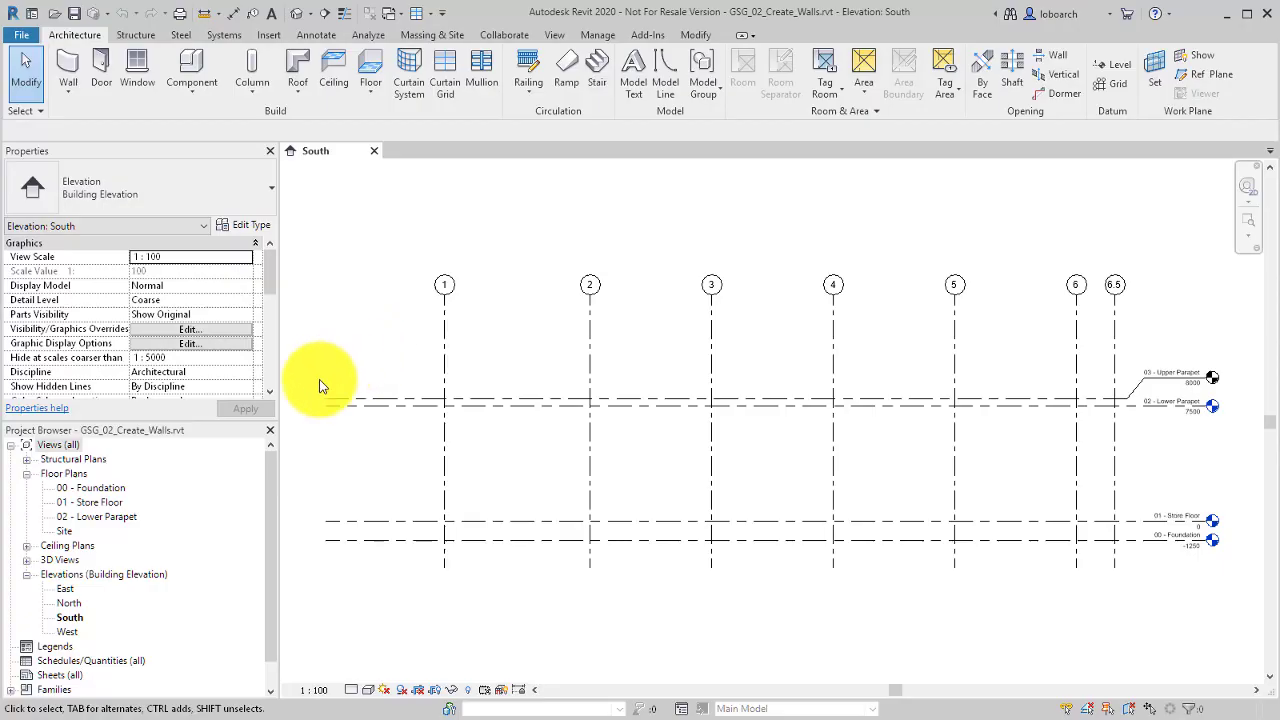
Open the 00 - Foundation floor plan and start a wall of type Exterior - Render on Brick on Block.
{"action": "double_click", "coordinate": [100, 488]}
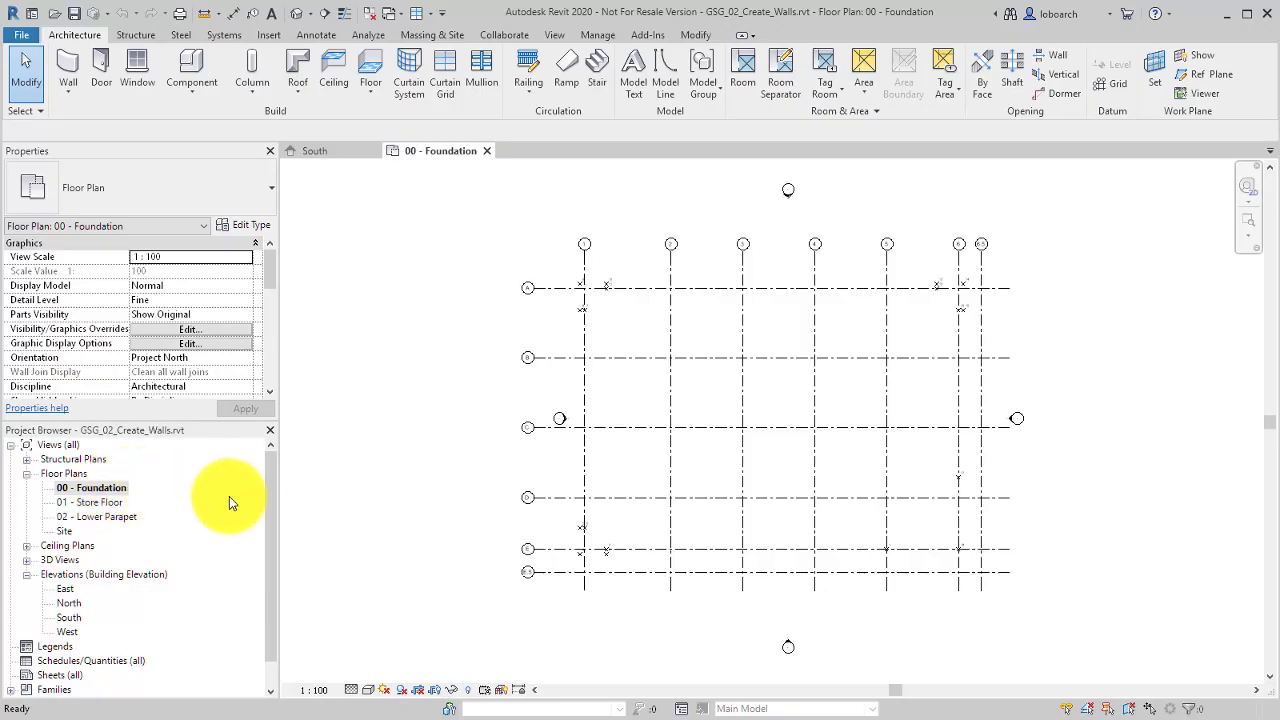
{"action": "left_click", "coordinate": [57, 64]}
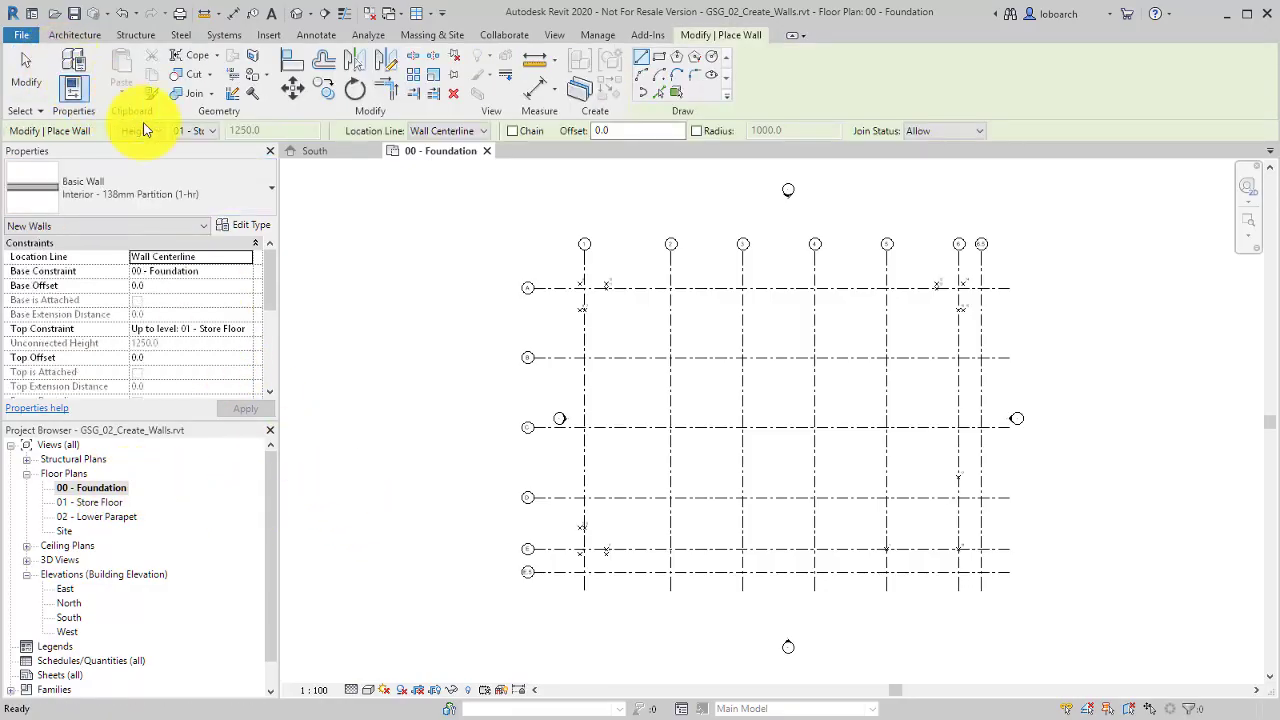
{"action": "left_click", "coordinate": [261, 188]}
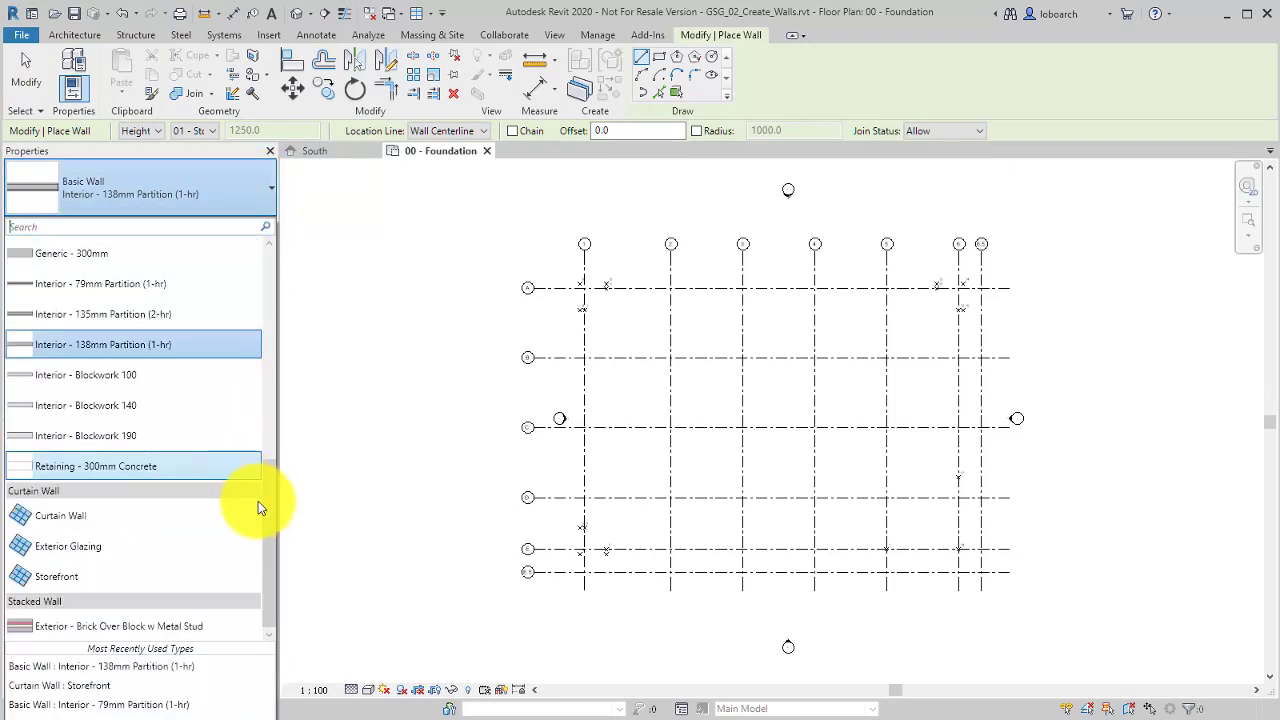
{"action": "left_click_drag", "start_coordinate": [268, 506], "coordinate": [294, 357]}
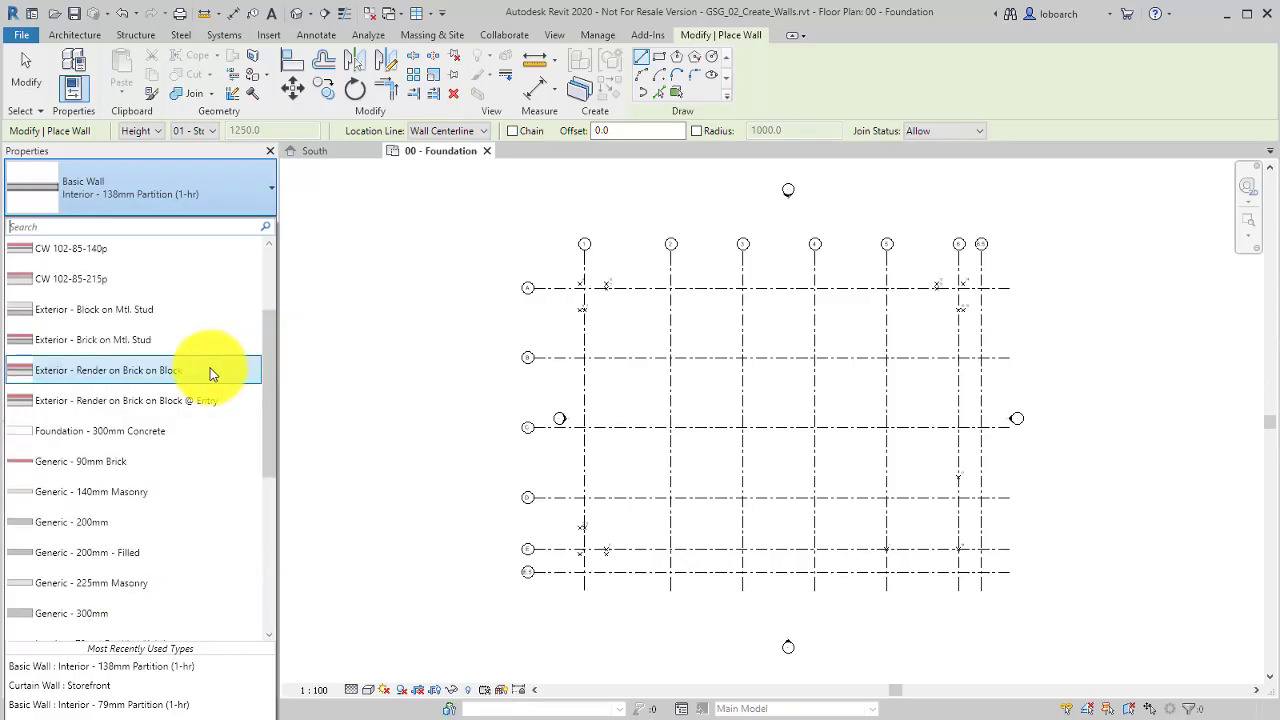
{"action": "left_click", "coordinate": [172, 371]}
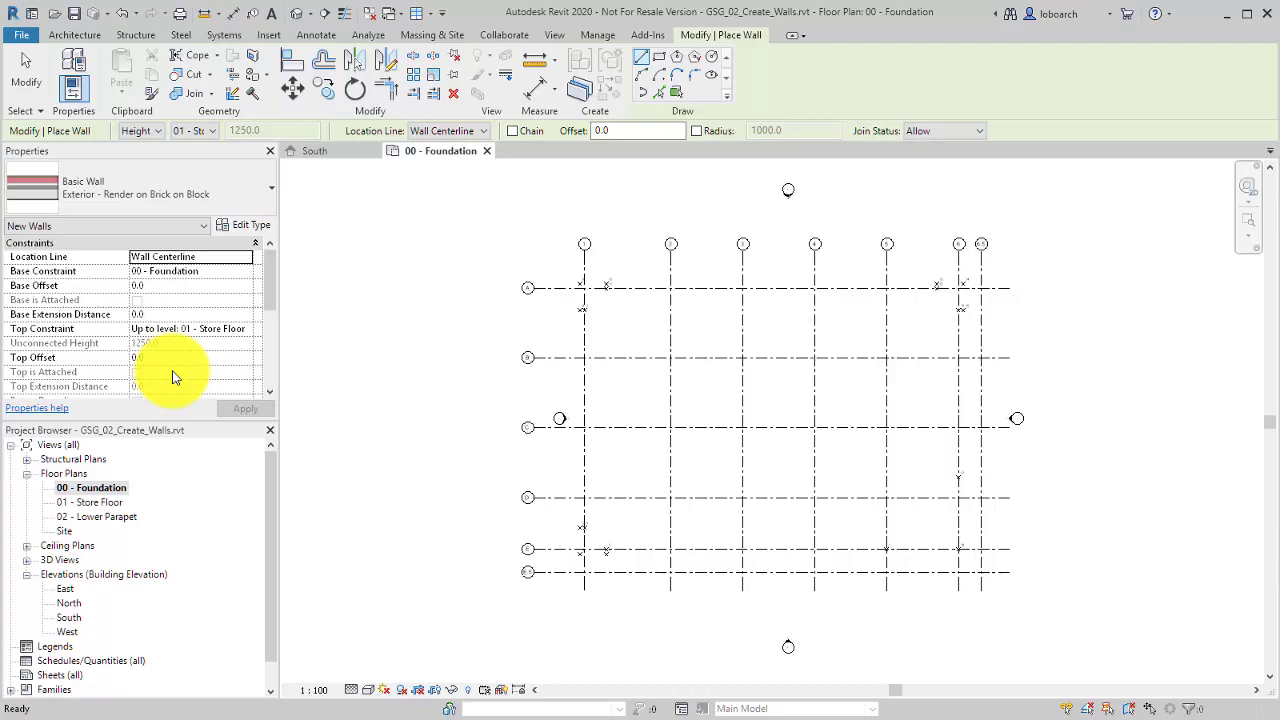
Set the new wall's height to 02 - Lower Parapet and its location line to Finish Face: Exterior, with chained straight segments.
{"action": "left_click", "coordinate": [214, 133]}
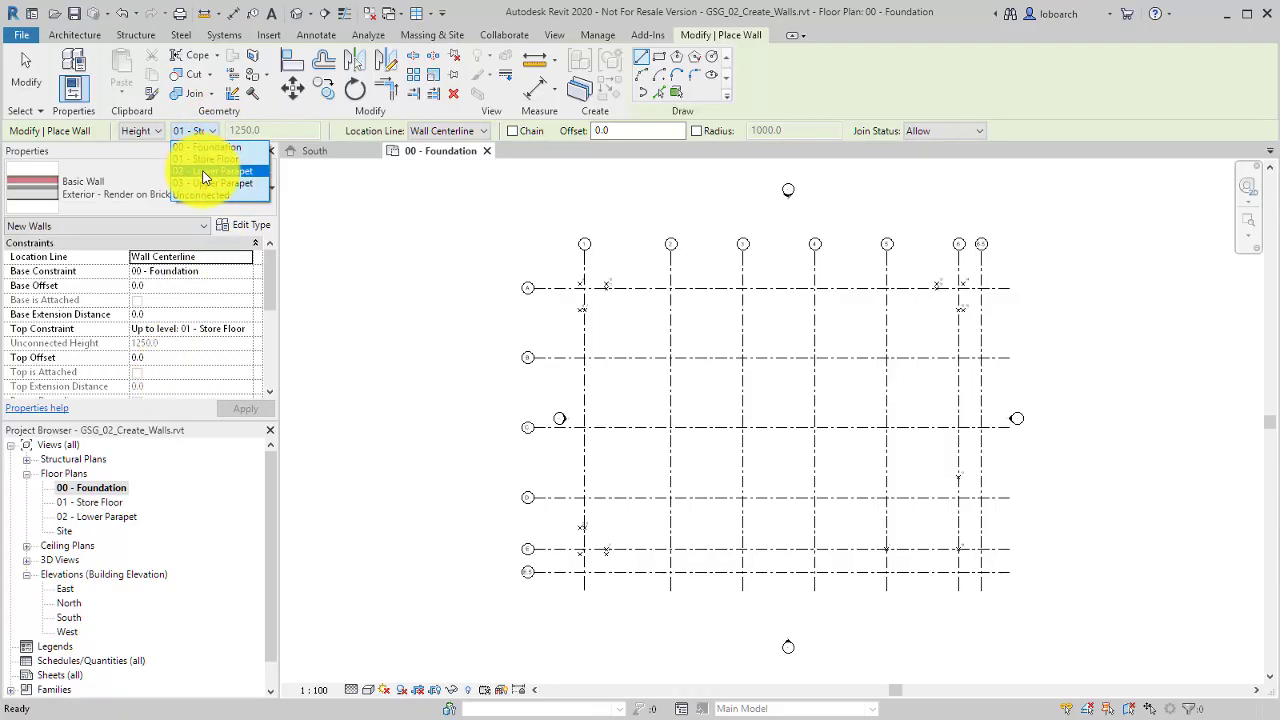
{"action": "left_click", "coordinate": [205, 171]}
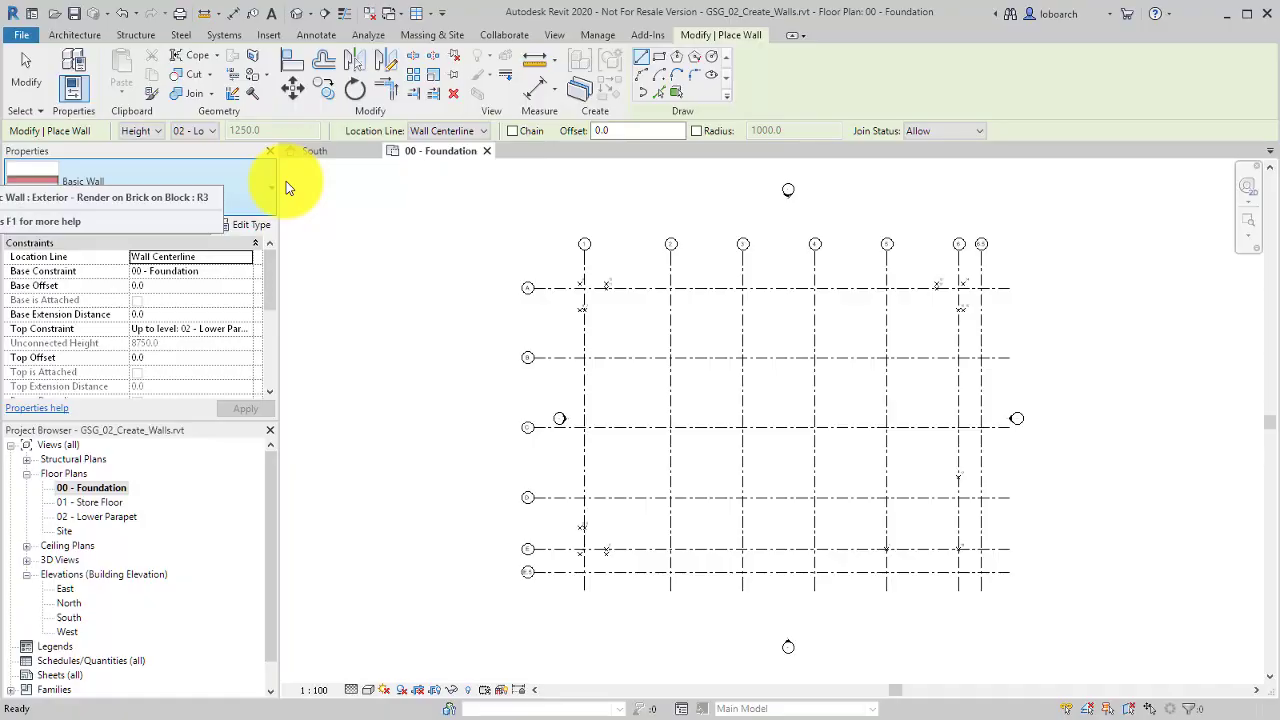
{"action": "left_click", "coordinate": [486, 131]}
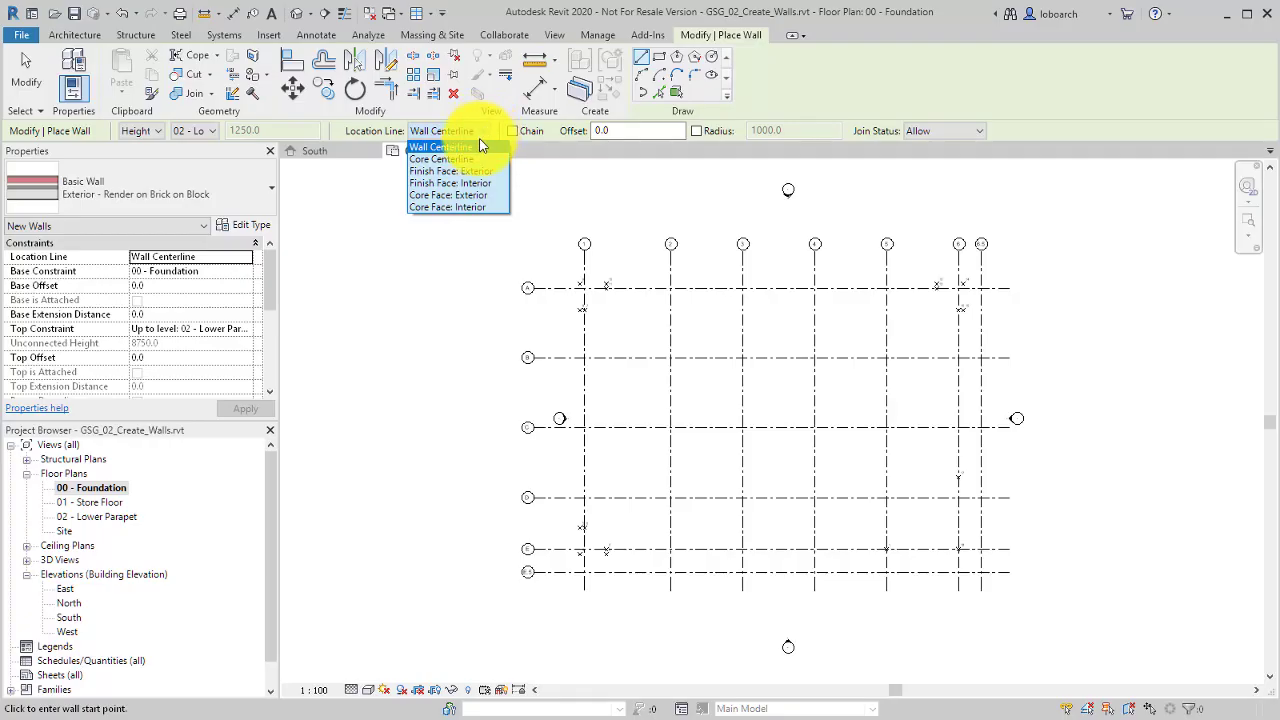
{"action": "left_click", "coordinate": [470, 172]}
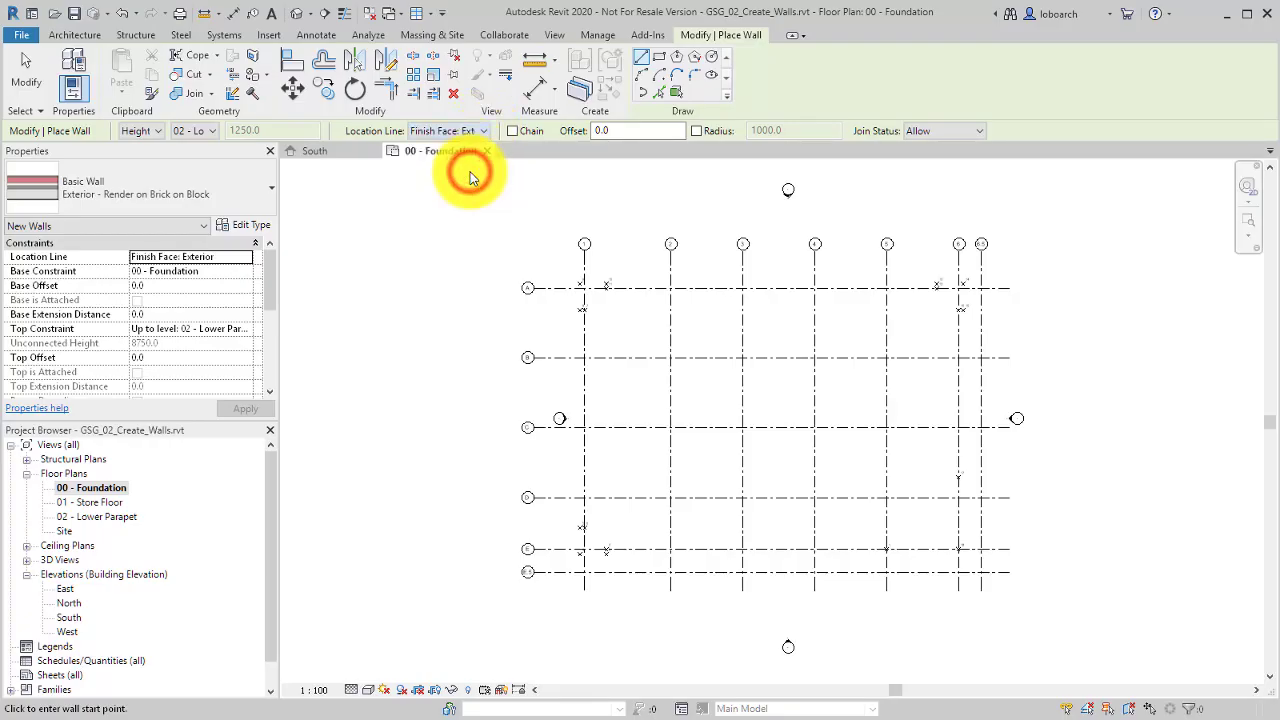
{"action": "left_click", "coordinate": [513, 131]}
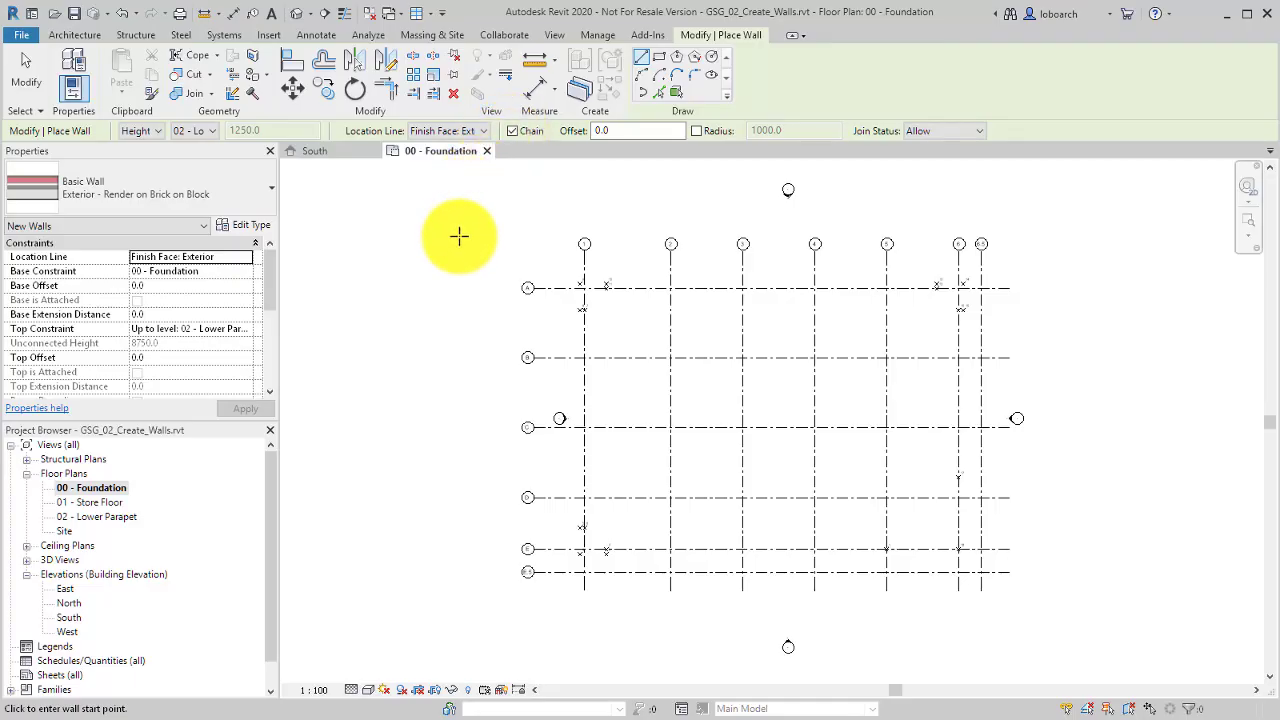
{"action": "left_click", "coordinate": [644, 57]}
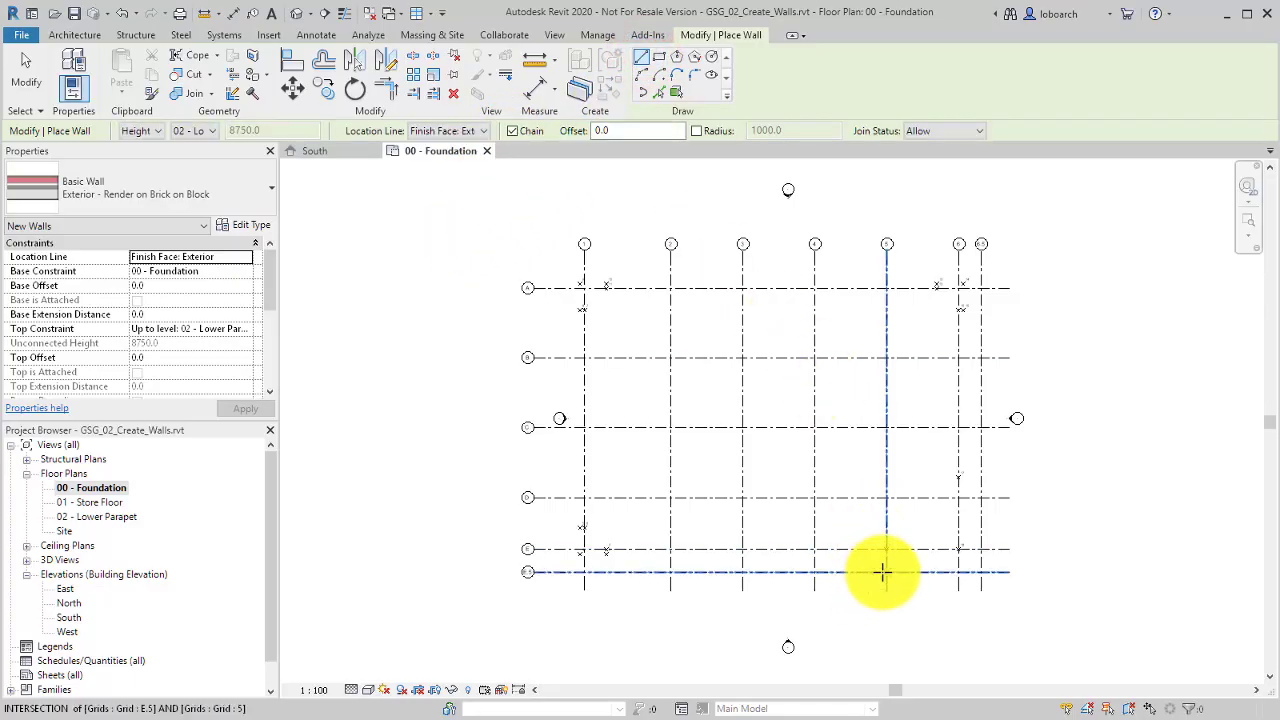
Draw the chained exterior walls from point marker 1 to marker 2 and around the numbered markers to marker 18.
{"action": "scroll", "coordinate": [884, 573], "scroll_direction": "up", "scroll_amount": 4}
{"action": "scroll", "coordinate": [857, 531], "scroll_direction": "up", "scroll_amount": 3}
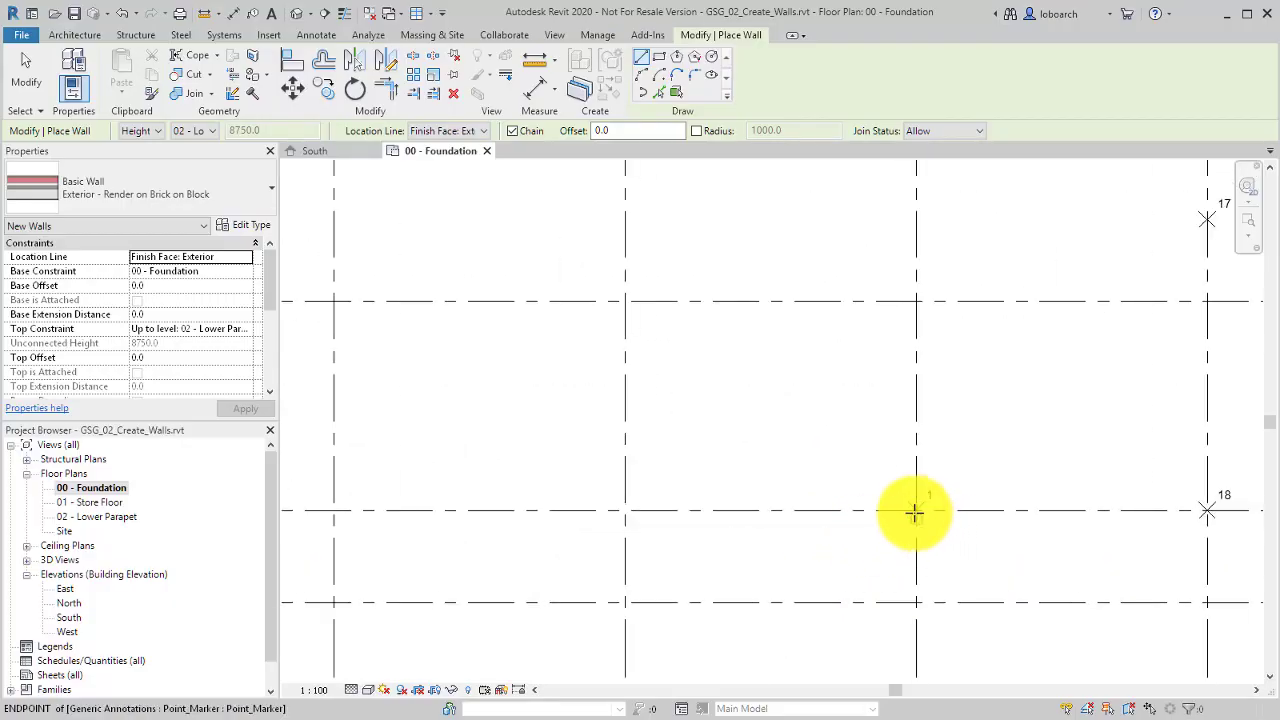
{"action": "scroll", "coordinate": [913, 510], "scroll_direction": "up", "scroll_amount": 2}
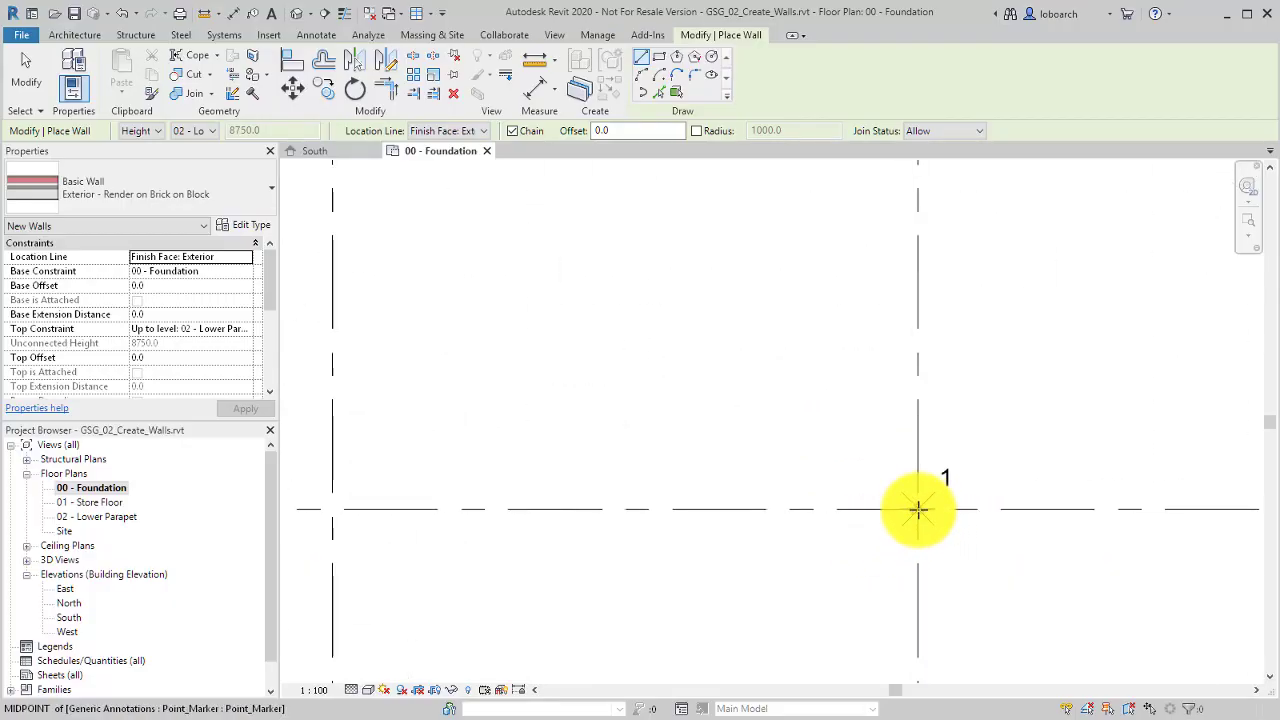
{"action": "left_click", "coordinate": [918, 510]}
{"action": "scroll", "coordinate": [686, 537], "scroll_direction": "down", "scroll_amount": 4}
{"action": "middle_click_drag", "start_coordinate": [781, 501], "coordinate": [1197, 588]}
{"action": "scroll", "coordinate": [785, 516], "scroll_direction": "down", "scroll_amount": 2}
{"action": "scroll", "coordinate": [460, 587], "scroll_direction": "up", "scroll_amount": 5}
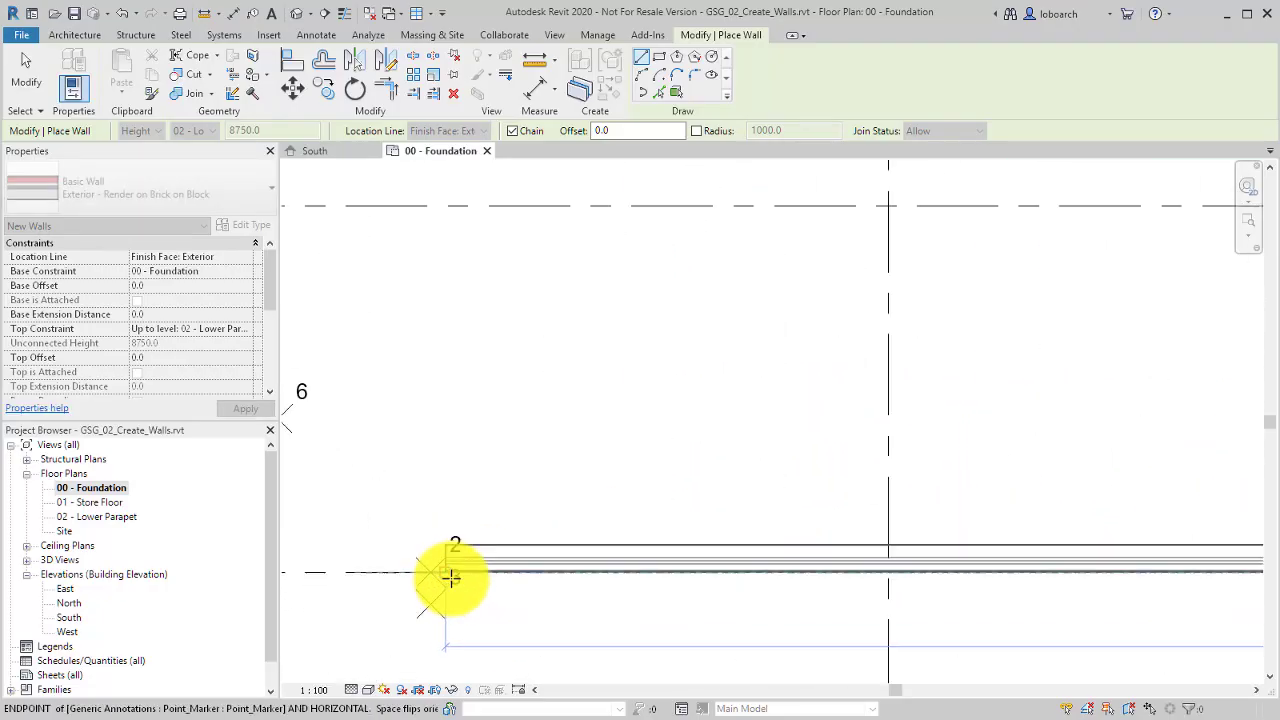
{"action": "scroll", "coordinate": [452, 578], "scroll_direction": "up", "scroll_amount": 2}
{"action": "left_click", "coordinate": [418, 568]}
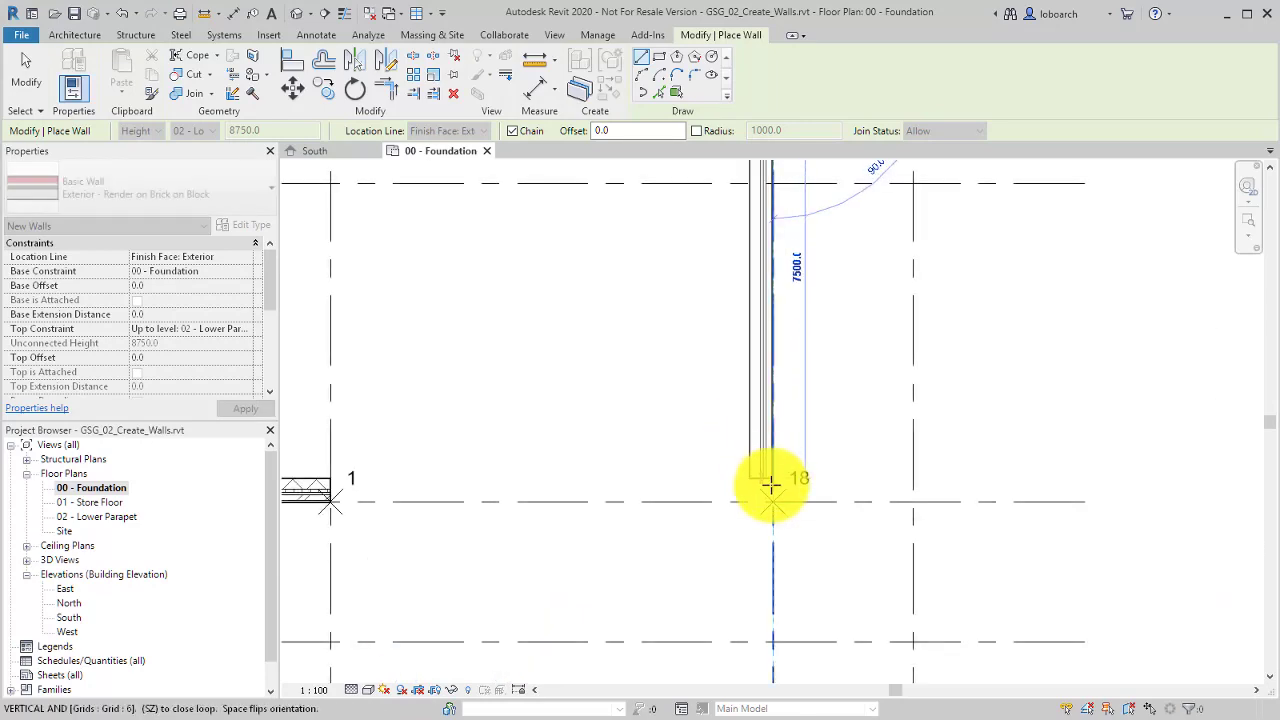
{"action": "left_click", "coordinate": [771, 500]}
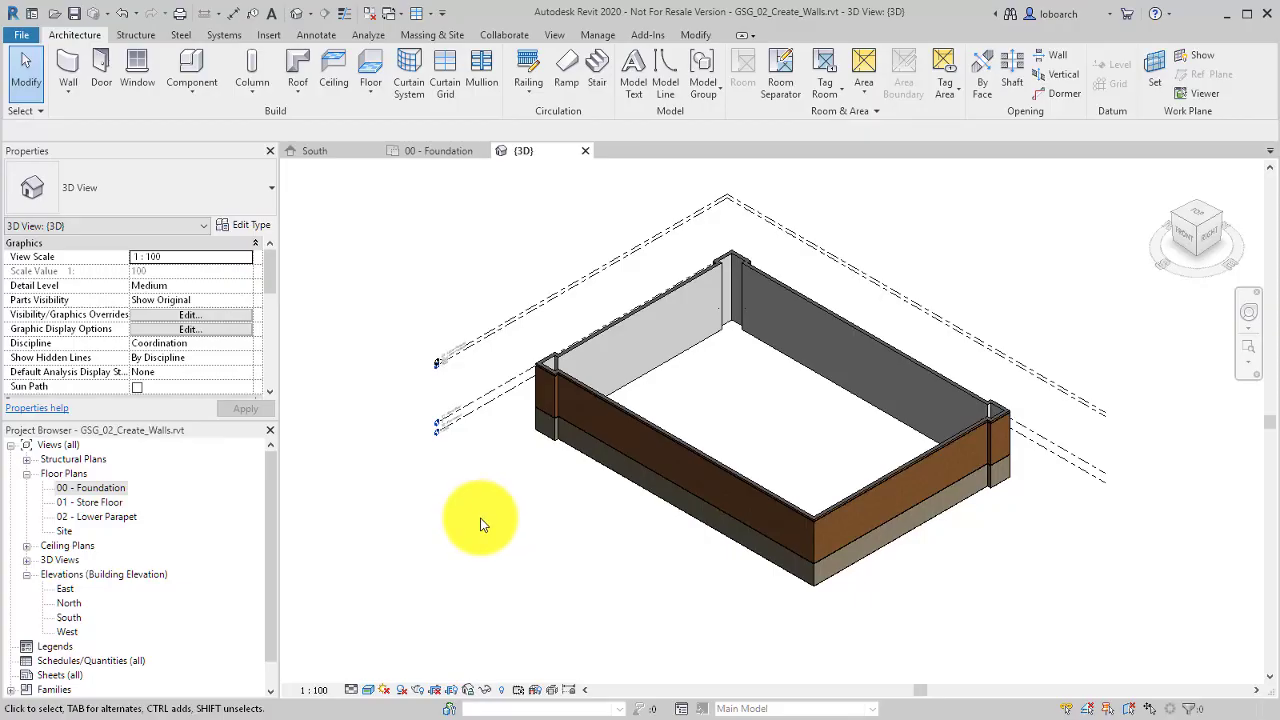
Select the walls at all four building corners in the 3D view and set their top constraint to Up to level: 03 - Upper Parapet.
{"action": "left_click_drag", "start_coordinate": [475, 519], "coordinate": [608, 323]}
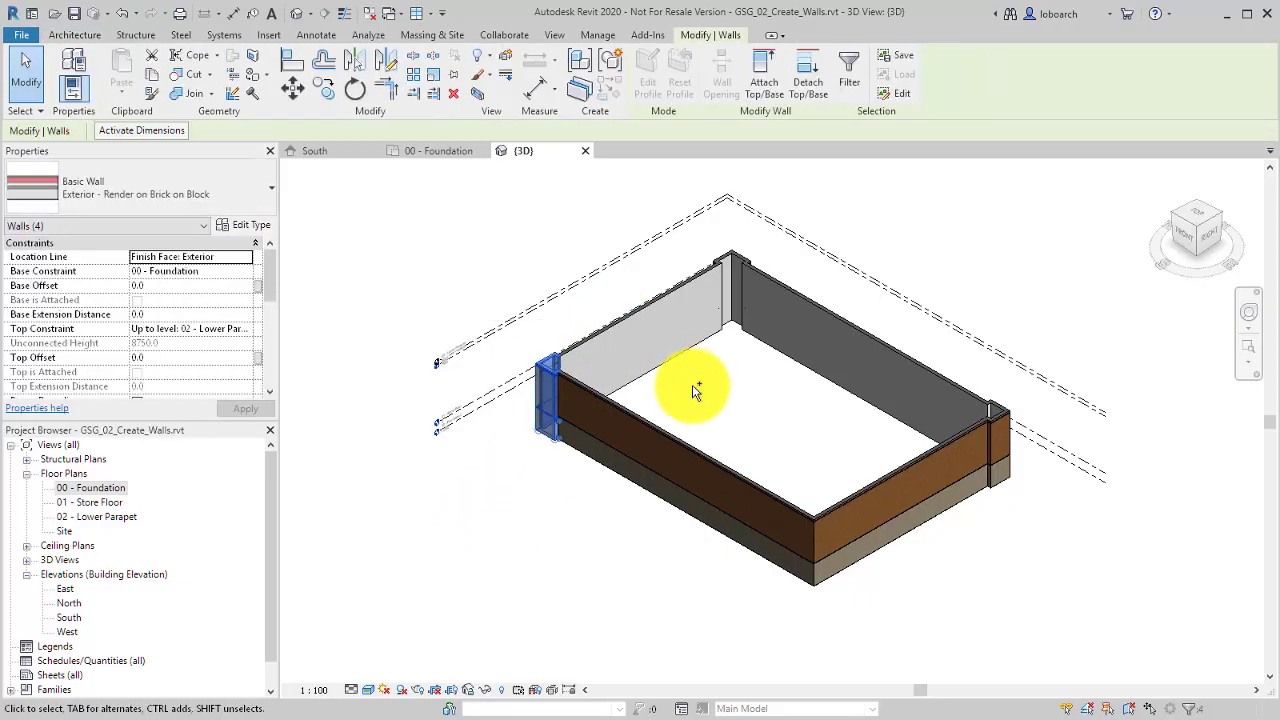
{"action": "left_click_drag", "start_coordinate": [683, 379], "coordinate": [788, 234], "text": "ctrl"}
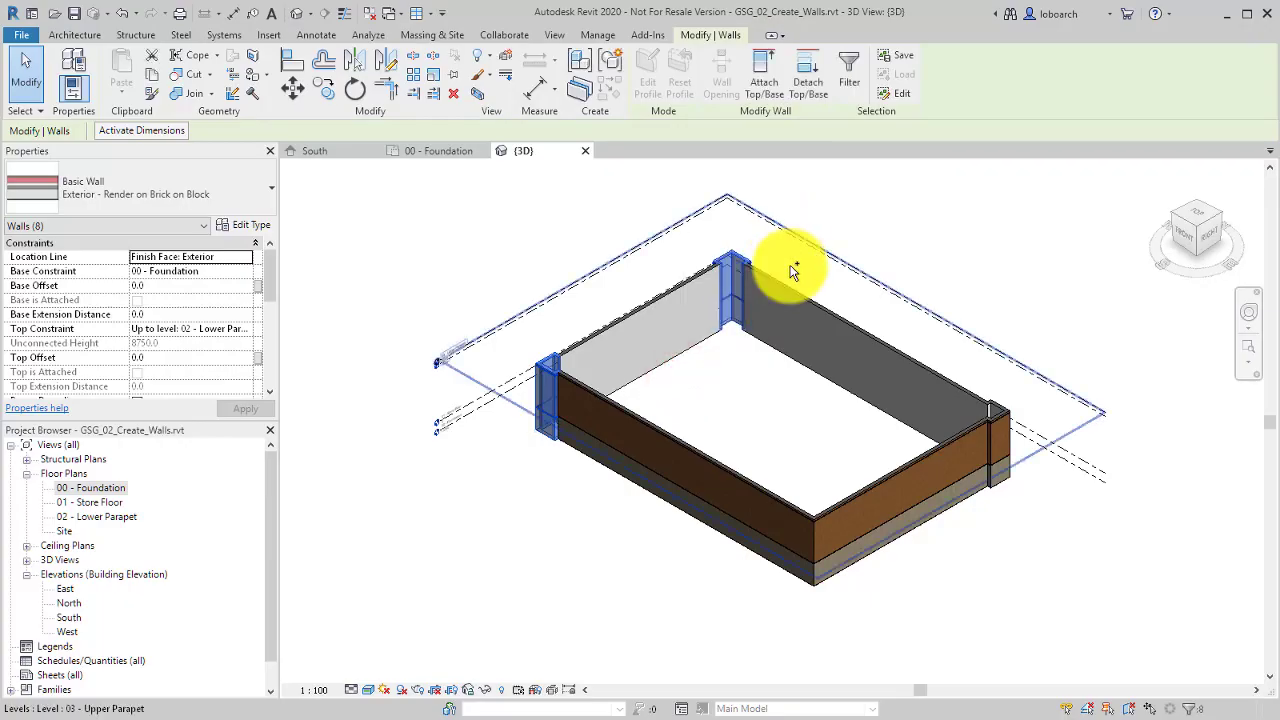
{"action": "left_click_drag", "start_coordinate": [960, 565], "coordinate": [960, 565], "text": "ctrl"}
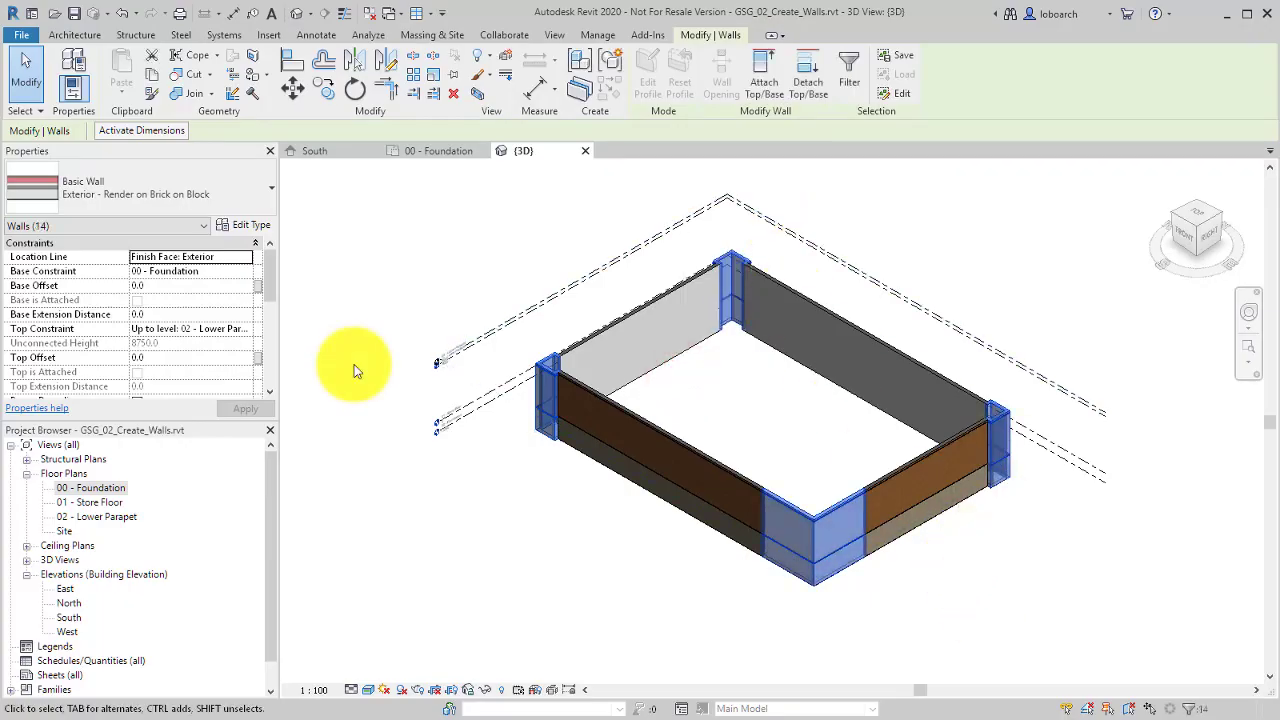
{"action": "left_click", "coordinate": [248, 330]}
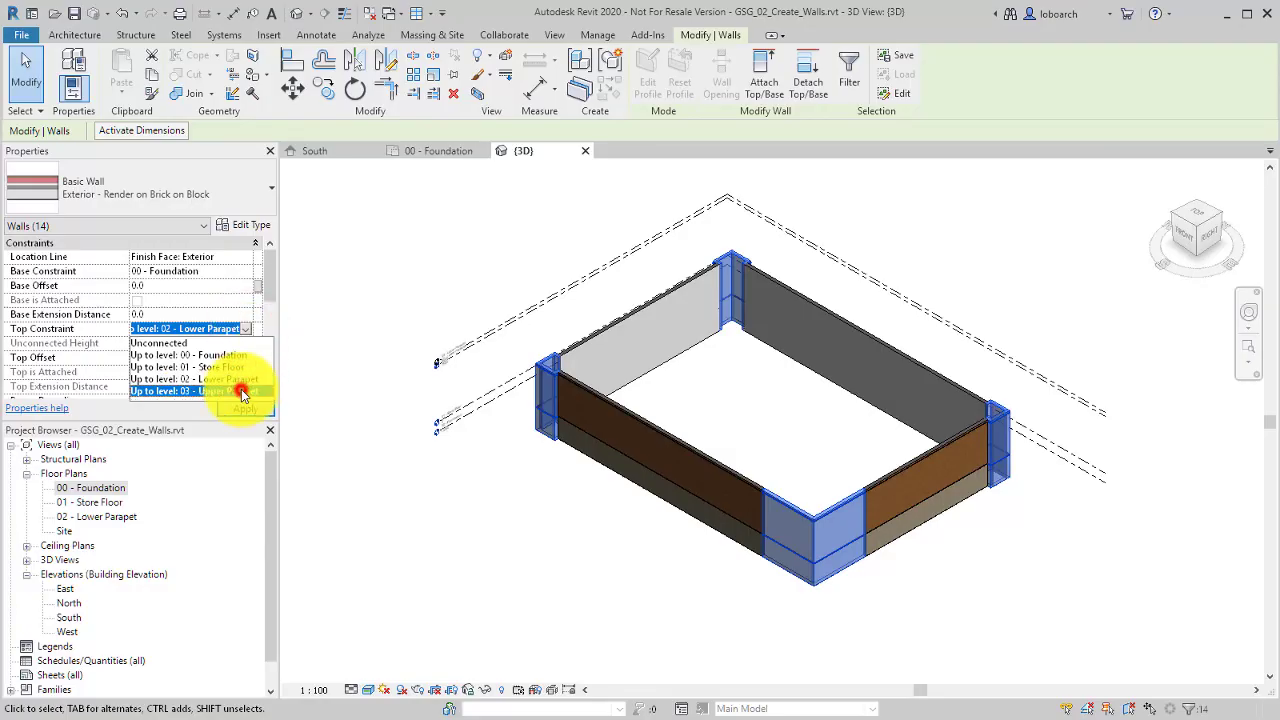
{"action": "left_click", "coordinate": [241, 390]}
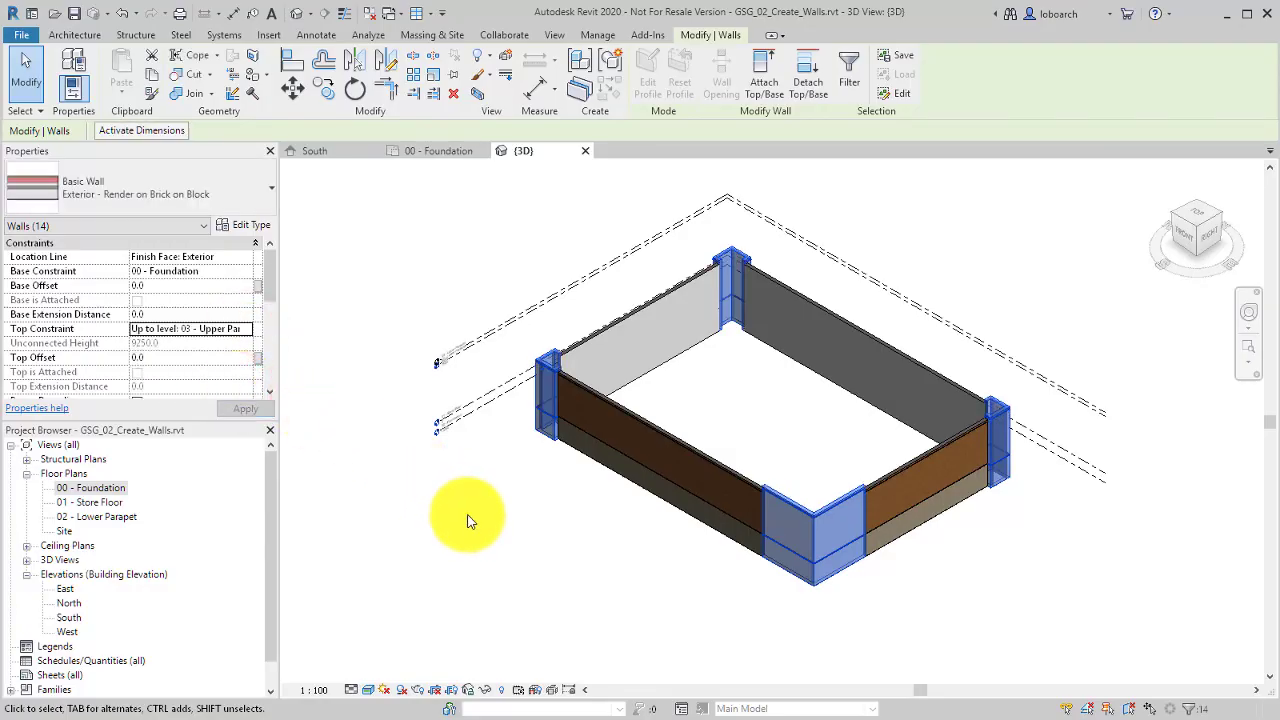
Give the two front entry corner walls a base offset of 4250 and the type Exterior - Render on Brick on Block @ Entry.
{"action": "left_click_drag", "start_coordinate": [700, 628], "coordinate": [917, 451]}
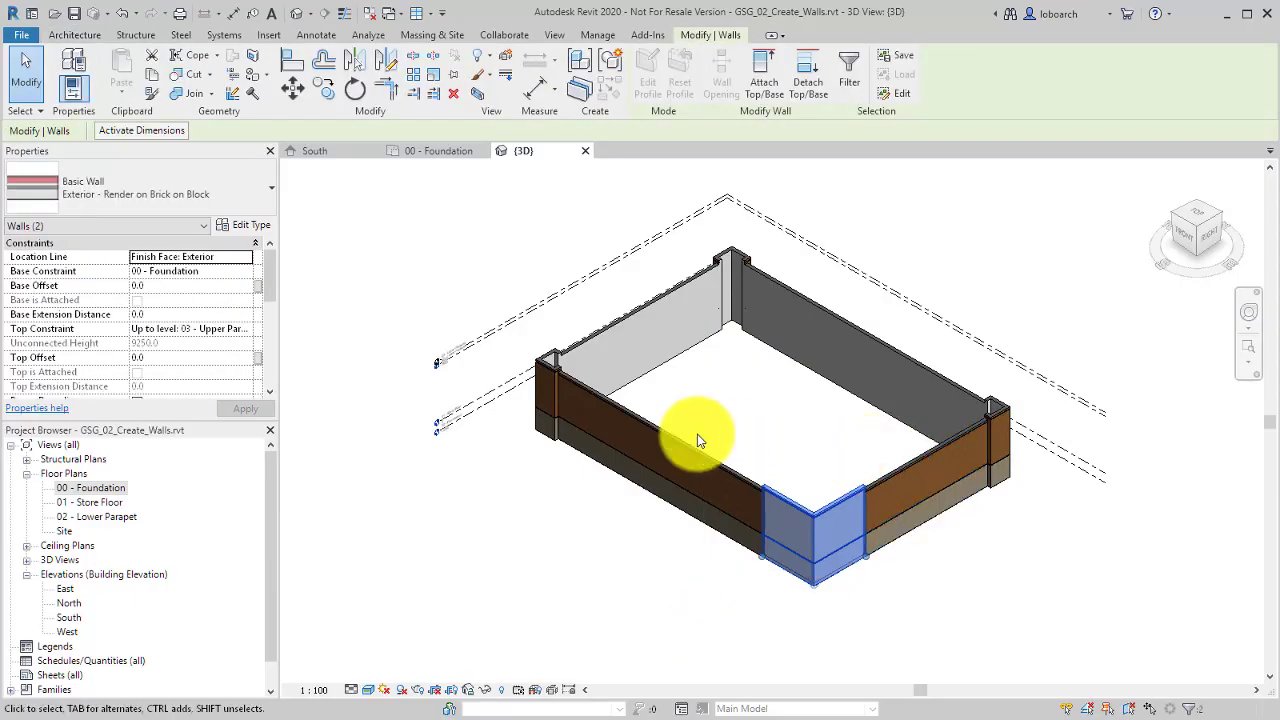
{"action": "left_click", "coordinate": [157, 286]}
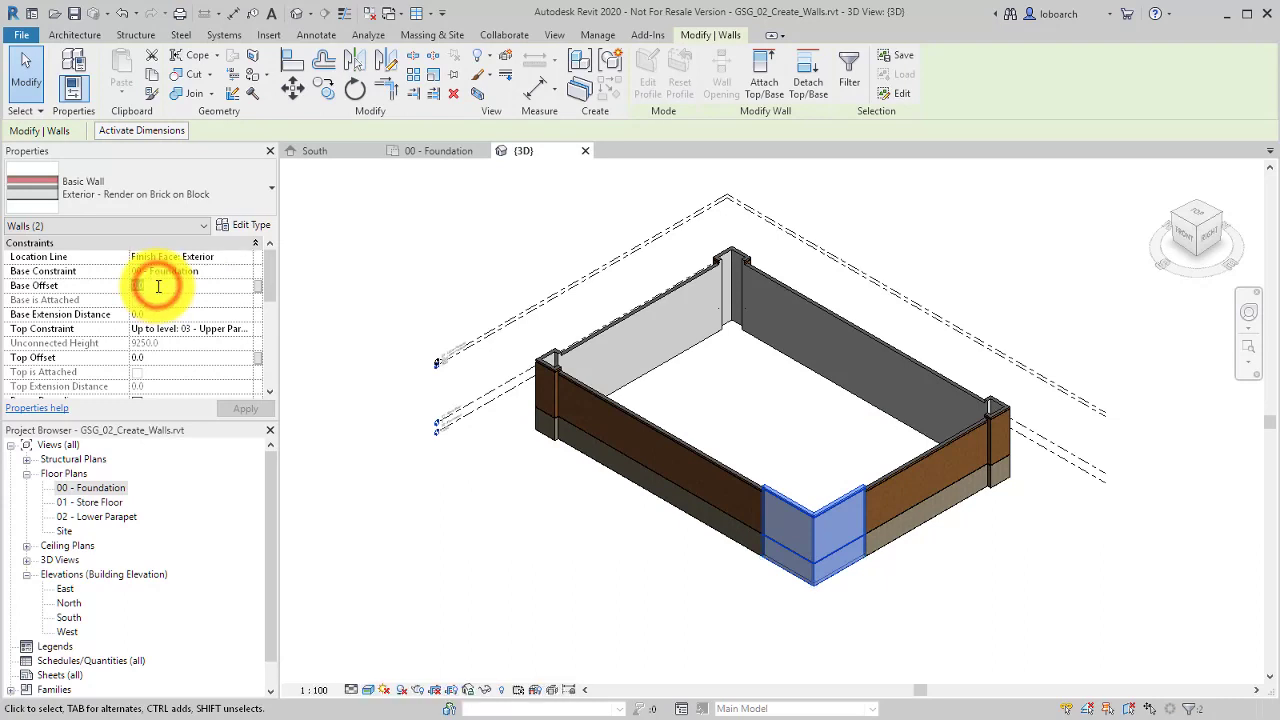
{"action": "type", "text": "-4250"}
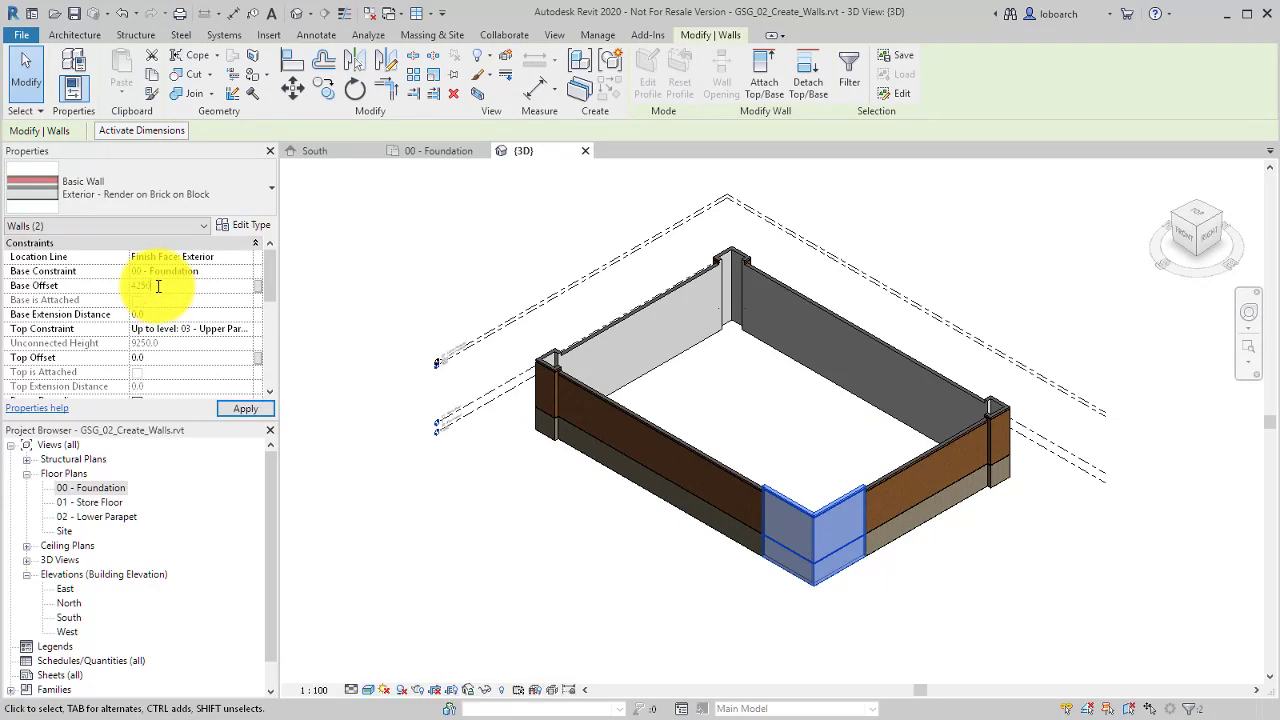
{"action": "key", "text": "Return"}
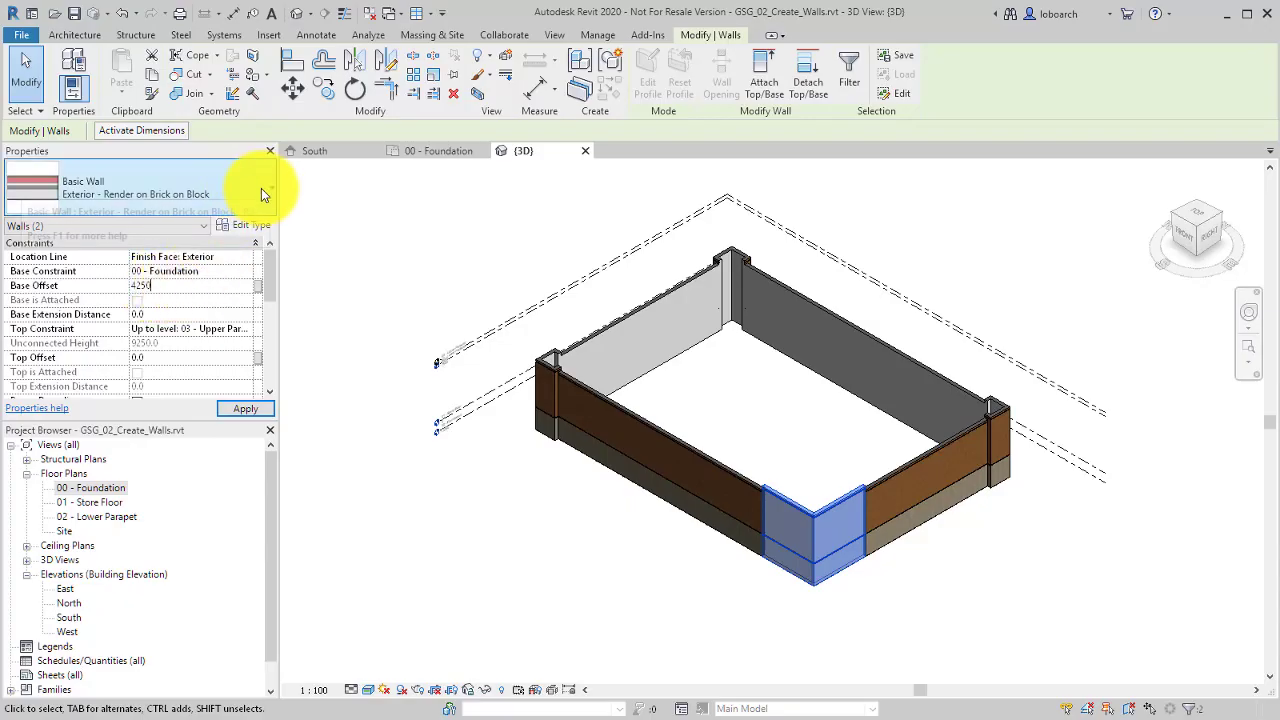
{"action": "left_click", "coordinate": [262, 192]}
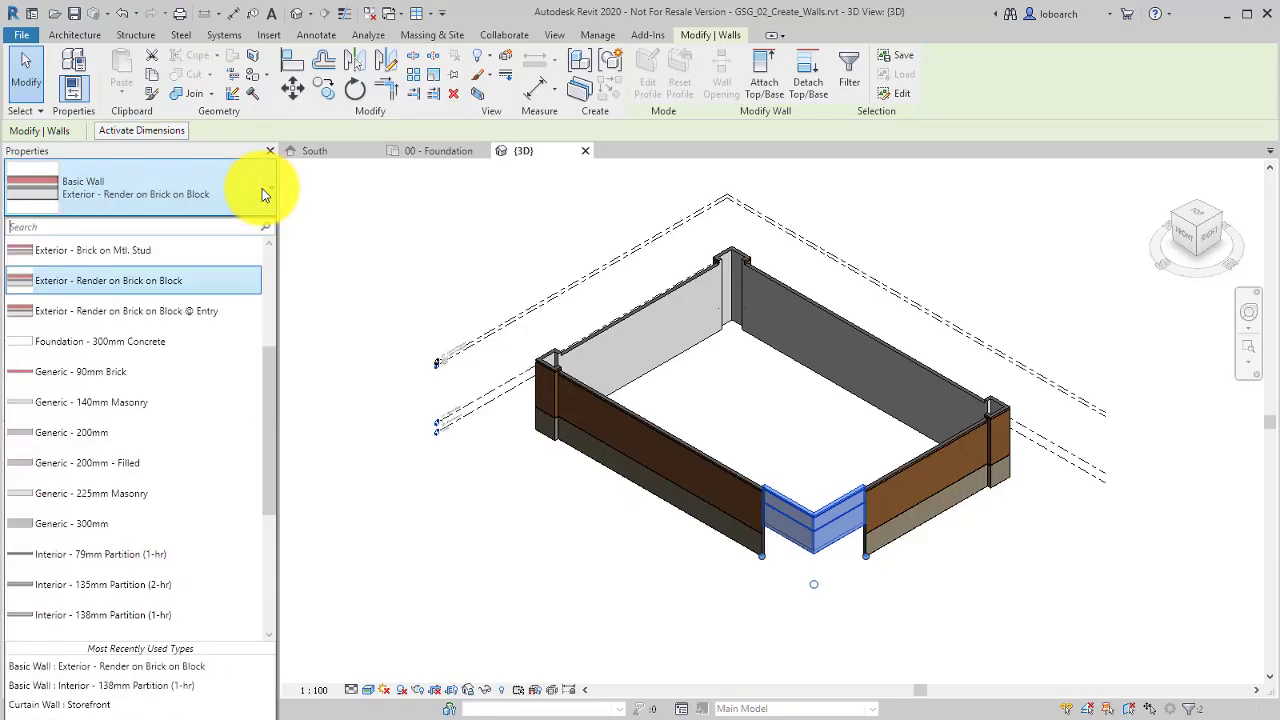
{"action": "left_click", "coordinate": [181, 311]}
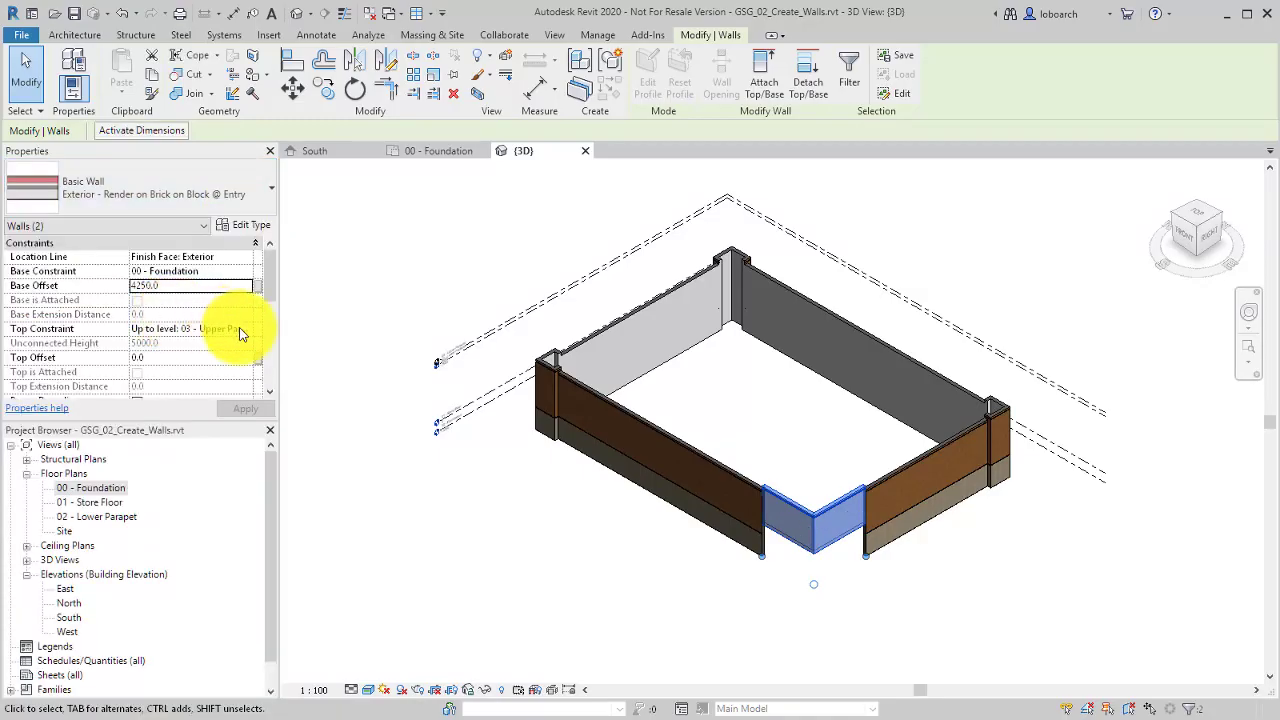
{"action": "left_click", "coordinate": [349, 347]}
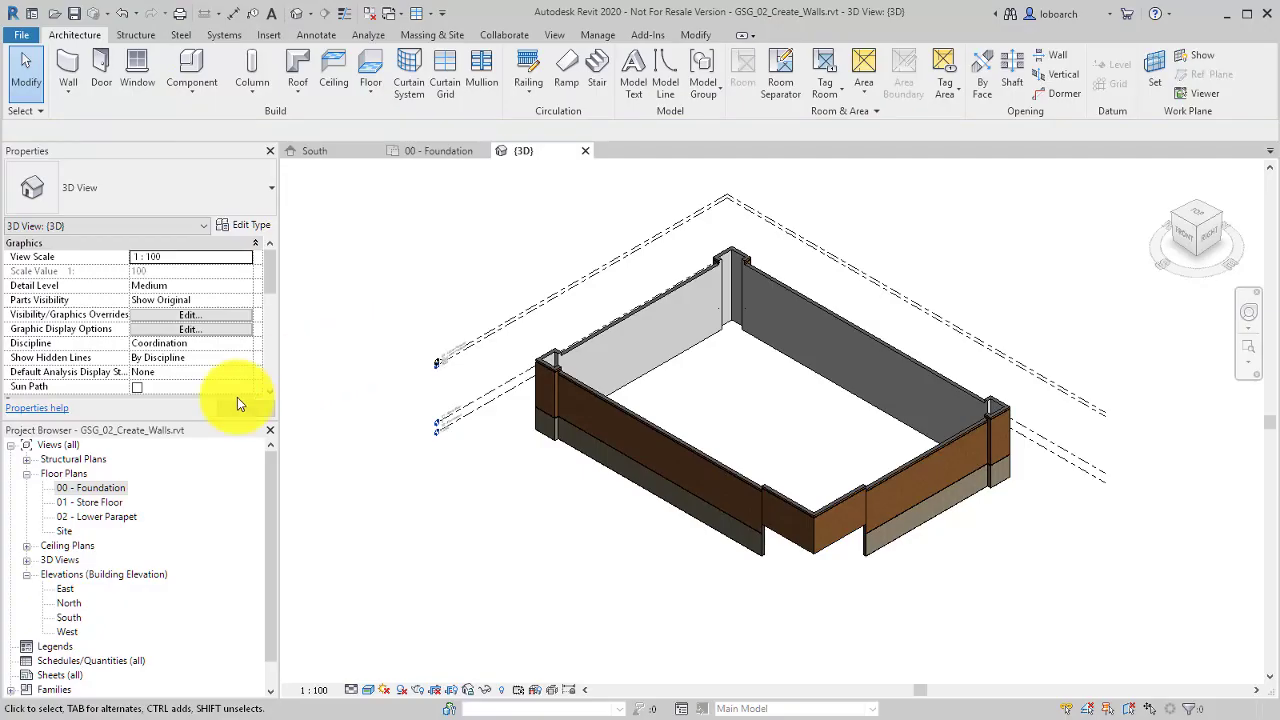
Open the 01 - Store Floor plan and start an Interior - 138mm Partition (1-hr) wall with its height set to 02 - Lower Parapet.
{"action": "left_click", "coordinate": [100, 502]}
{"action": "double_click", "coordinate": [103, 505]}
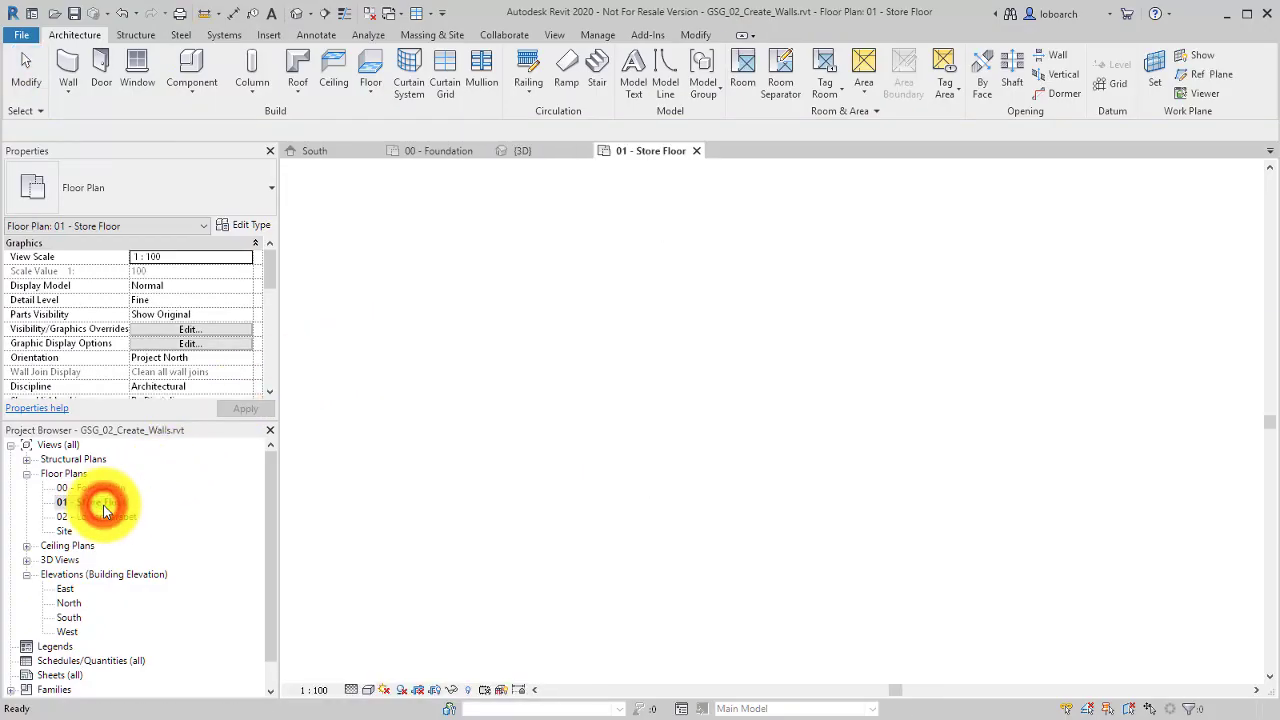
{"action": "left_click", "coordinate": [70, 65]}
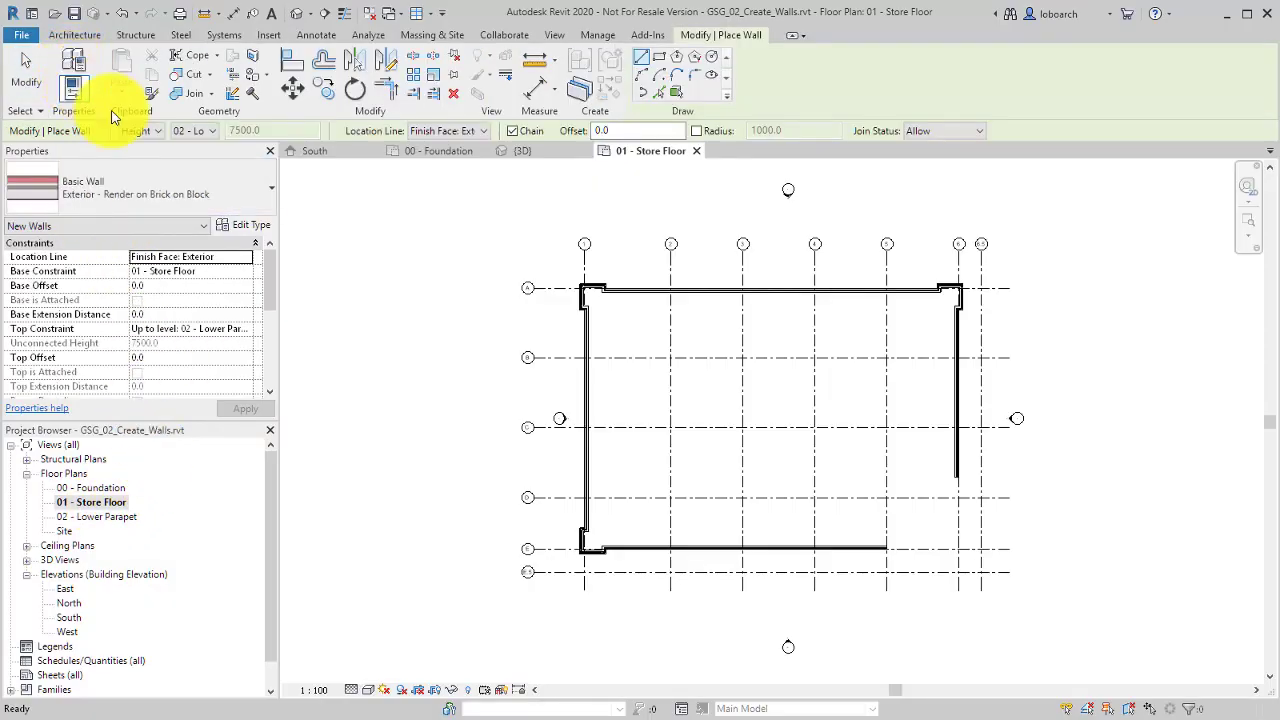
{"action": "left_click", "coordinate": [269, 190]}
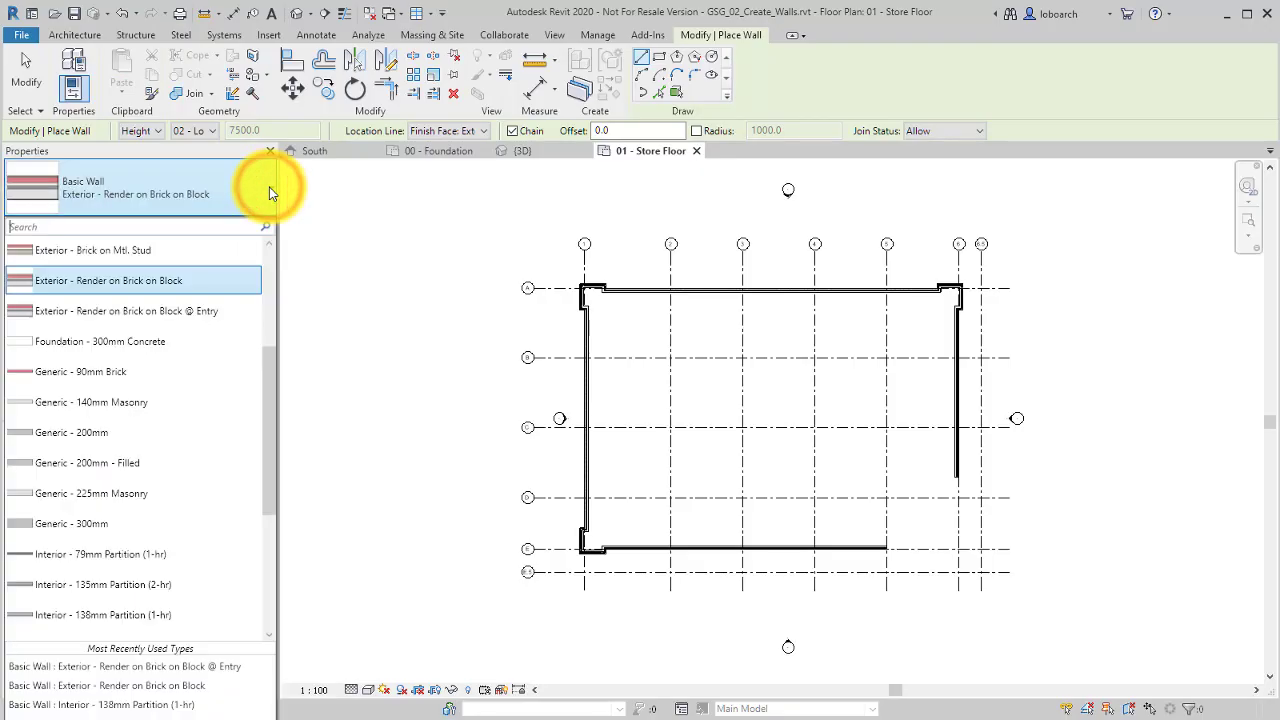
{"action": "scroll", "coordinate": [182, 446], "scroll_direction": "down", "scroll_amount": 3}
{"action": "left_click", "coordinate": [124, 493]}
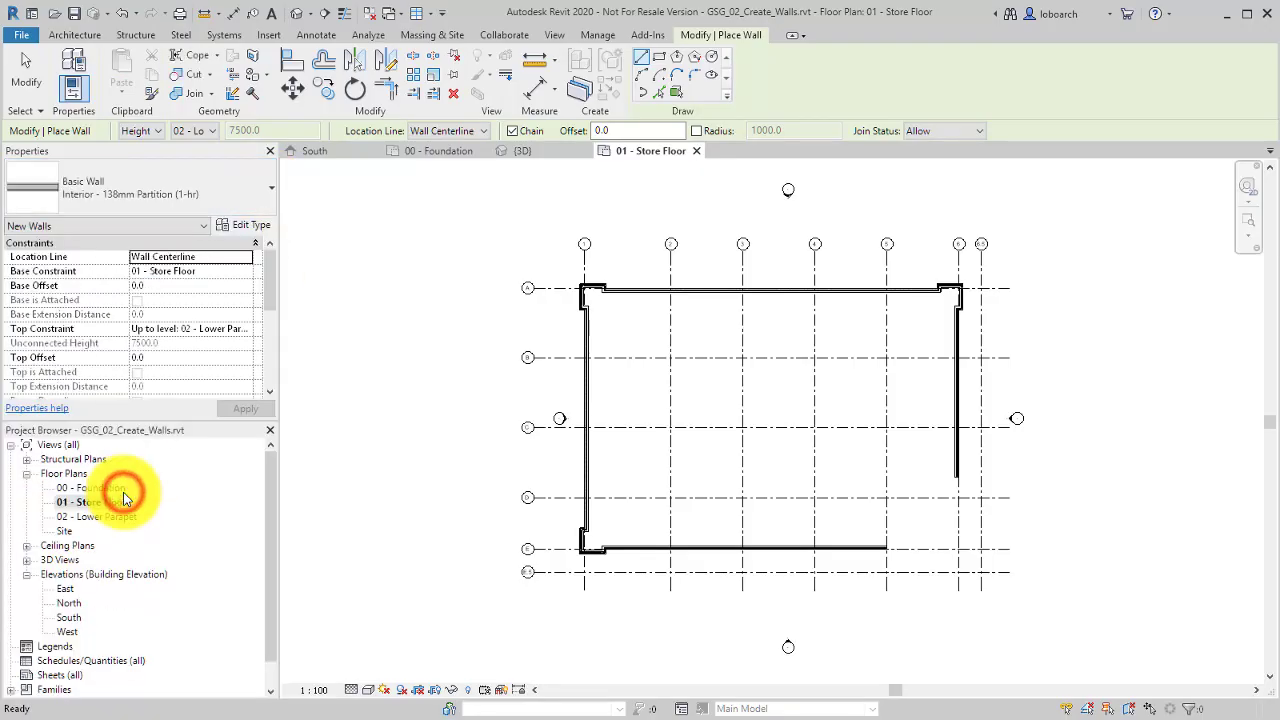
{"action": "left_click", "coordinate": [213, 131]}
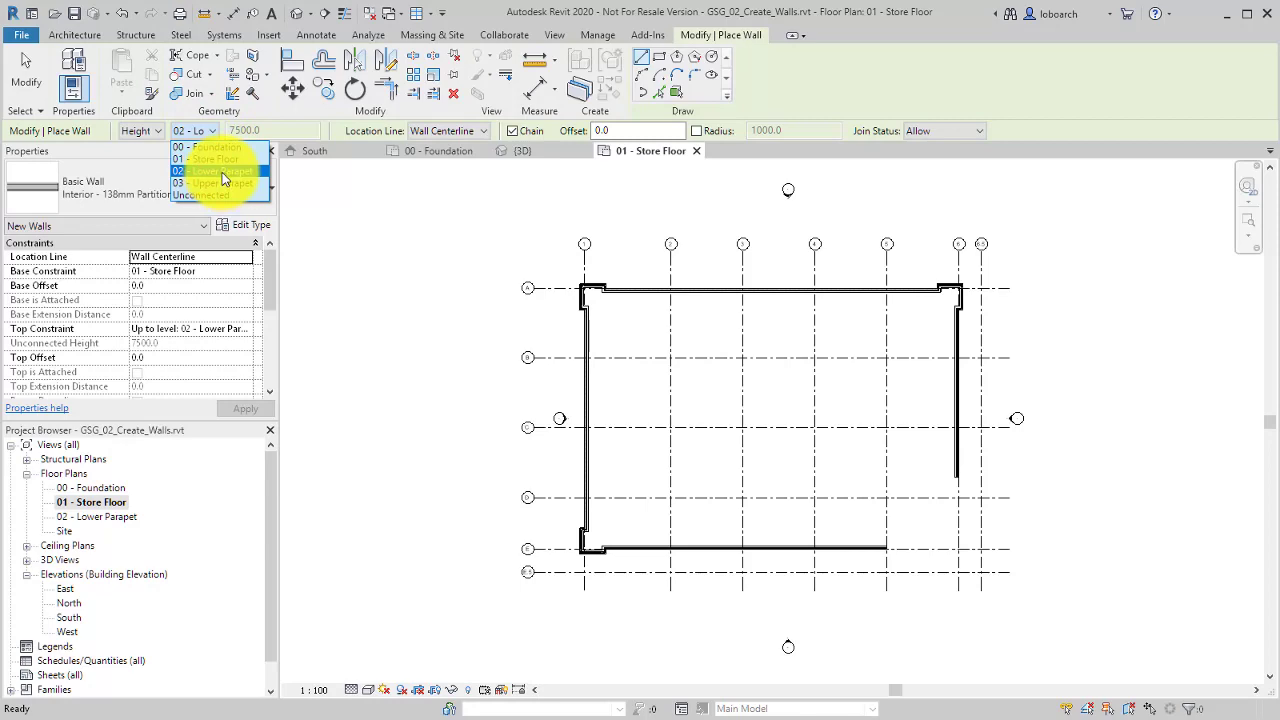
{"action": "left_click", "coordinate": [222, 172]}
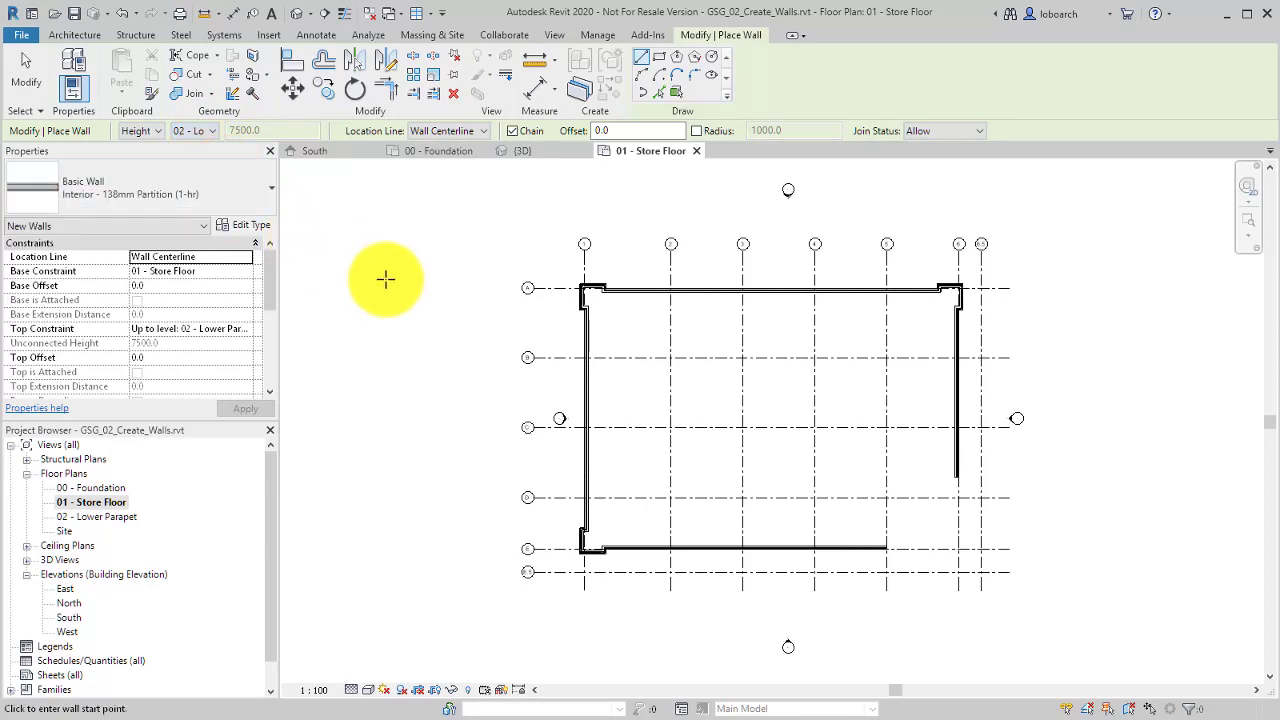
Draw chained interior partitions from the grid A exterior wall, across to grid 2, and down grid 2 to the grid E exterior wall.
{"action": "scroll", "coordinate": [600, 318], "scroll_direction": "up", "scroll_amount": 3}
{"action": "left_click", "coordinate": [669, 268]}
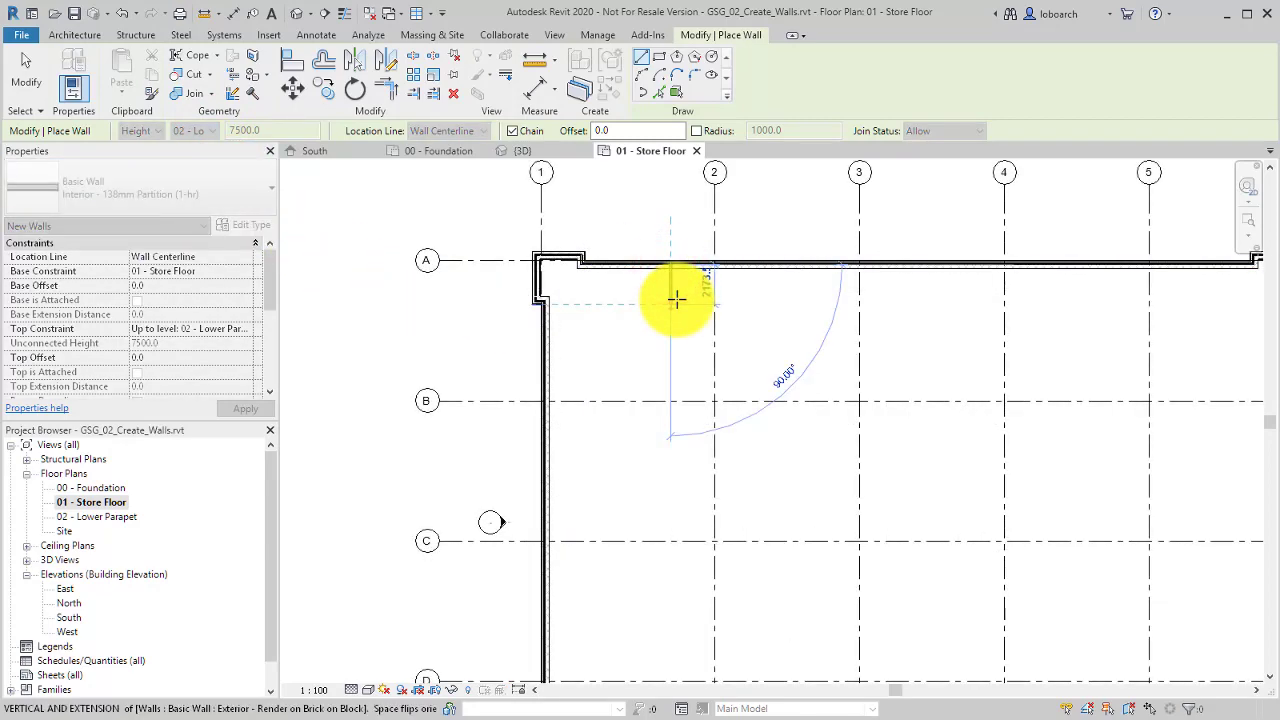
{"action": "left_click", "coordinate": [676, 298]}
{"action": "left_click", "coordinate": [714, 301]}
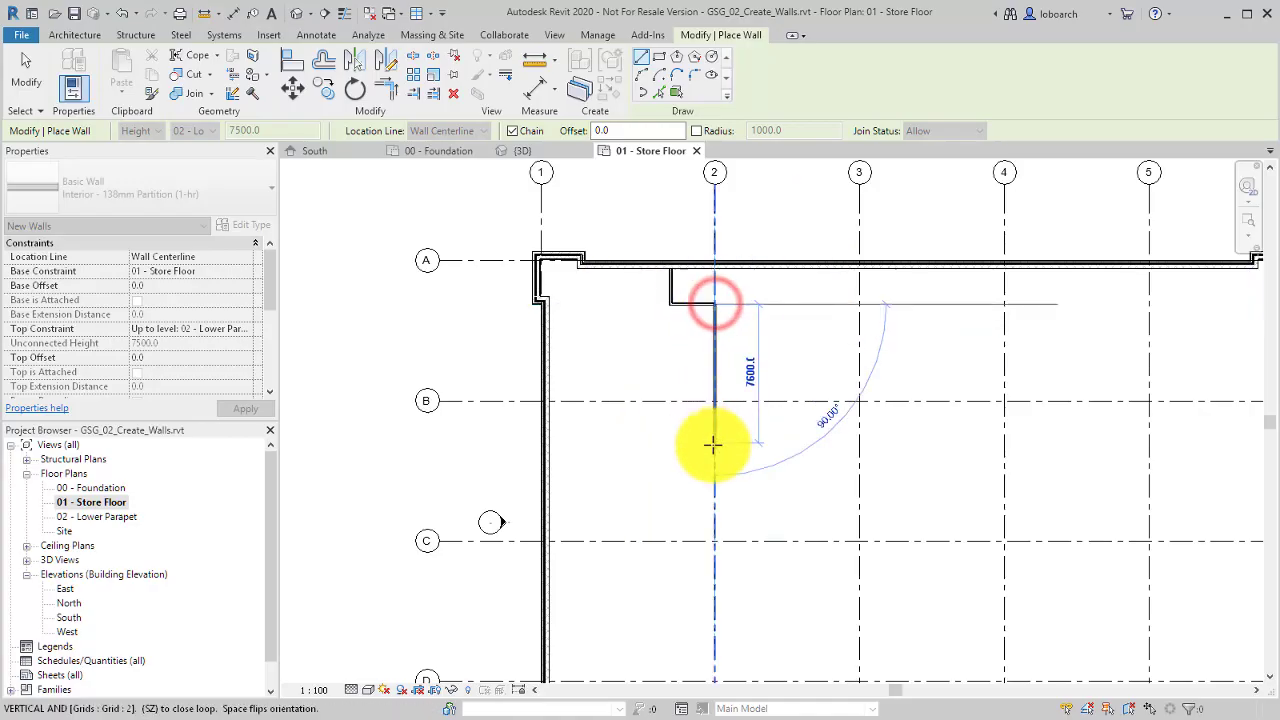
{"action": "middle_click_drag", "start_coordinate": [726, 462], "coordinate": [731, 294]}
{"action": "middle_click_drag", "start_coordinate": [731, 294], "coordinate": [731, 260]}
{"action": "scroll", "coordinate": [751, 351], "scroll_direction": "down", "scroll_amount": 1}
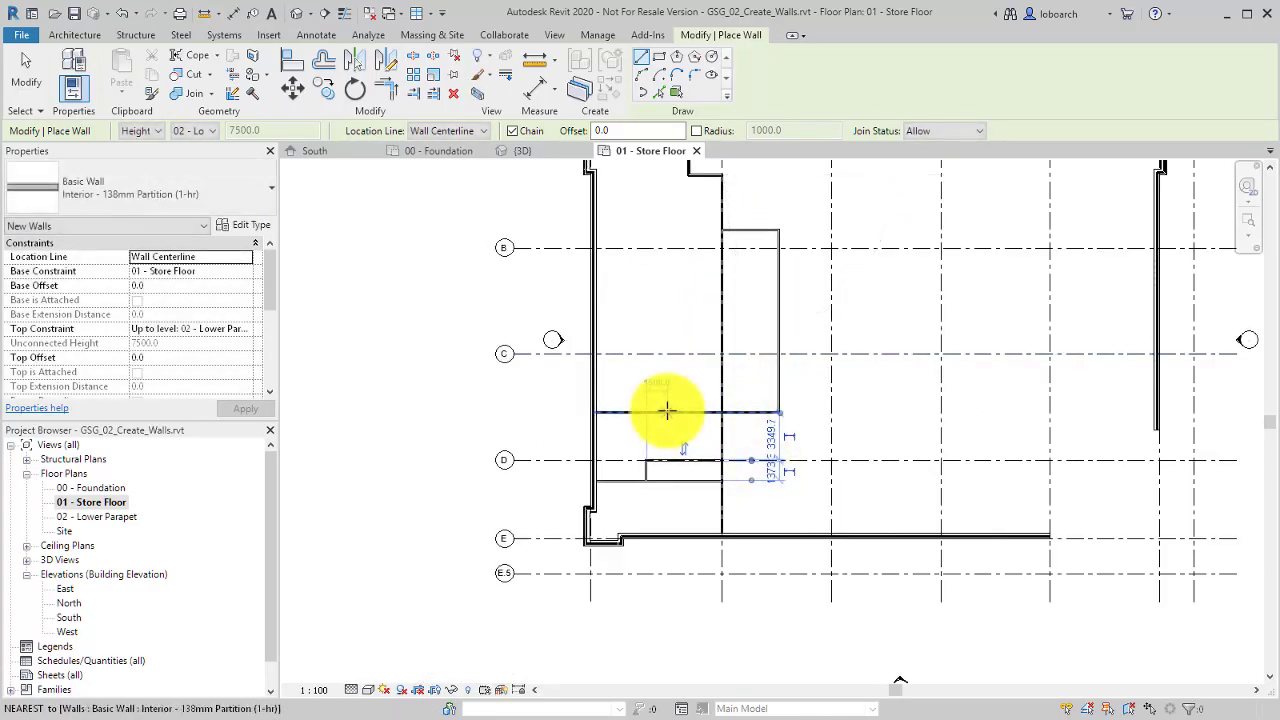
Disable Chain and draw the individual partitions dividing the small rooms around grid D, between the grid 1 exterior wall and grid 2.
{"action": "left_click", "coordinate": [512, 131]}
{"action": "left_click", "coordinate": [664, 411]}
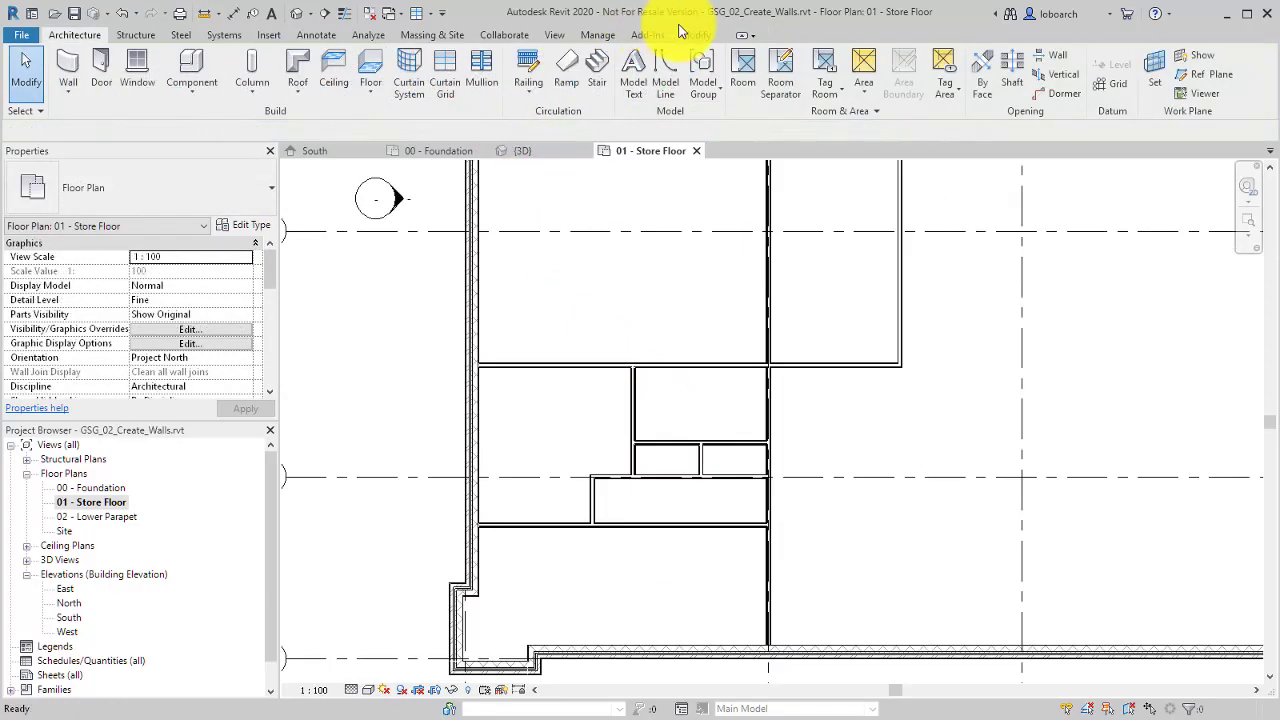
Split the grid 2 partition just below grid D, between the two horizontal partitions that meet it.
{"action": "left_click", "coordinate": [693, 34]}
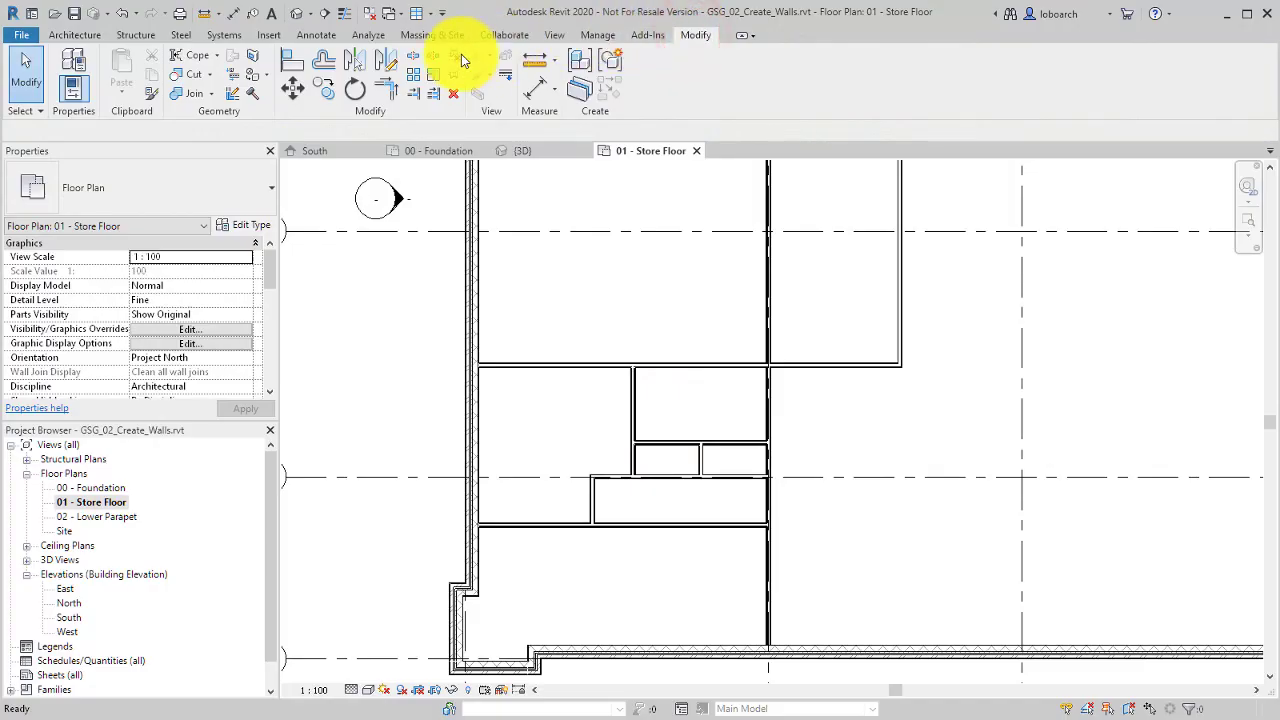
{"action": "left_click", "coordinate": [414, 55]}
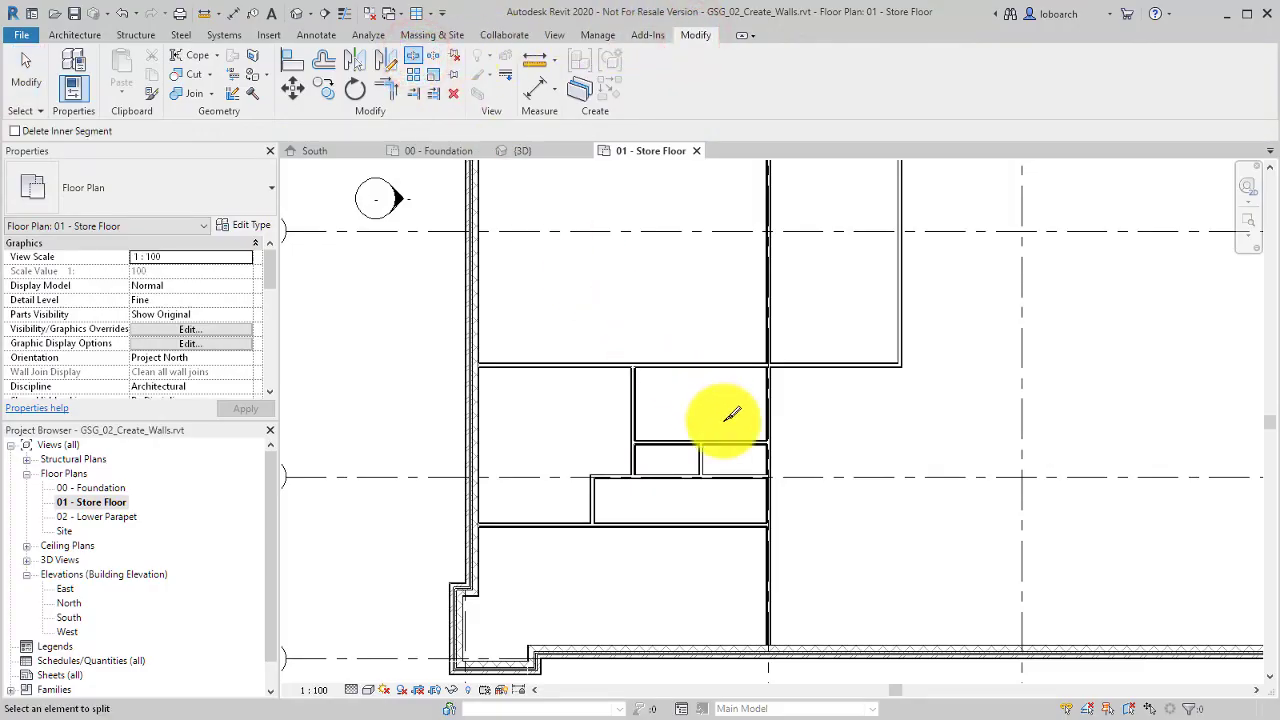
{"action": "left_click", "coordinate": [769, 494]}
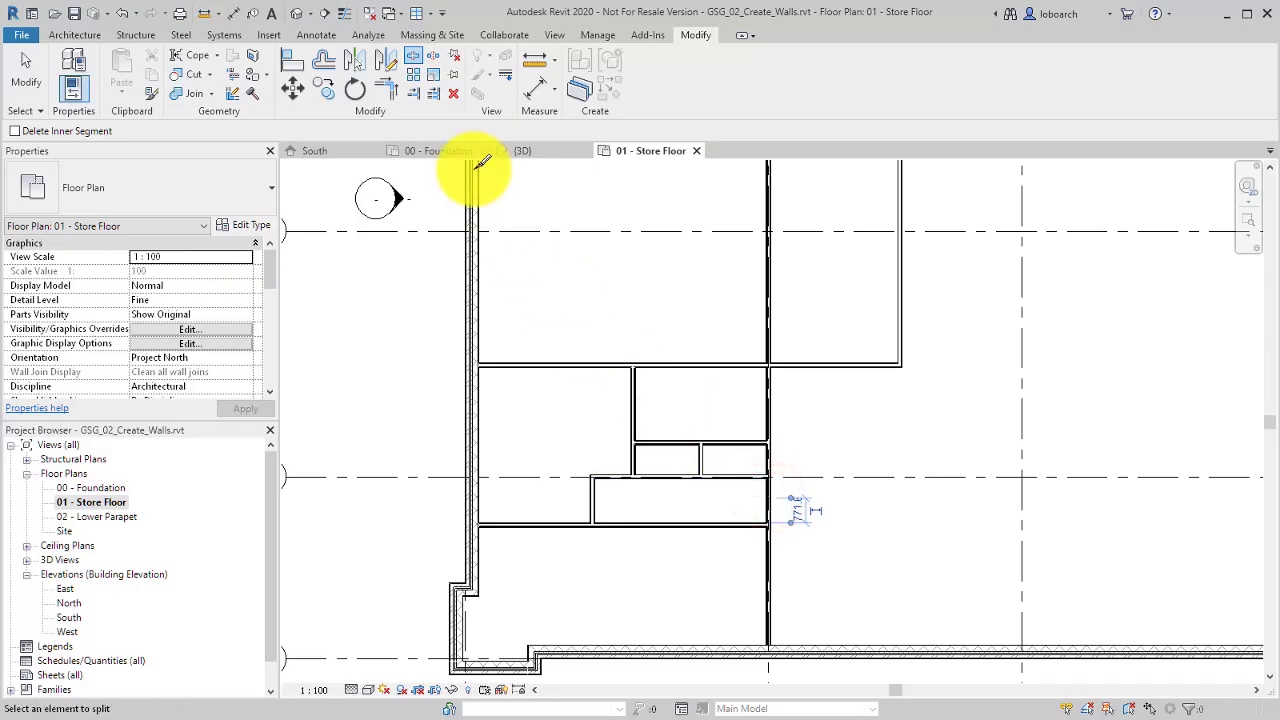
Trim both halves of the split grid 2 partition to corners with the adjoining horizontal partitions, opening the space between them.
{"action": "left_click", "coordinate": [386, 89]}
{"action": "left_click", "coordinate": [737, 478]}
{"action": "left_click", "coordinate": [768, 465]}
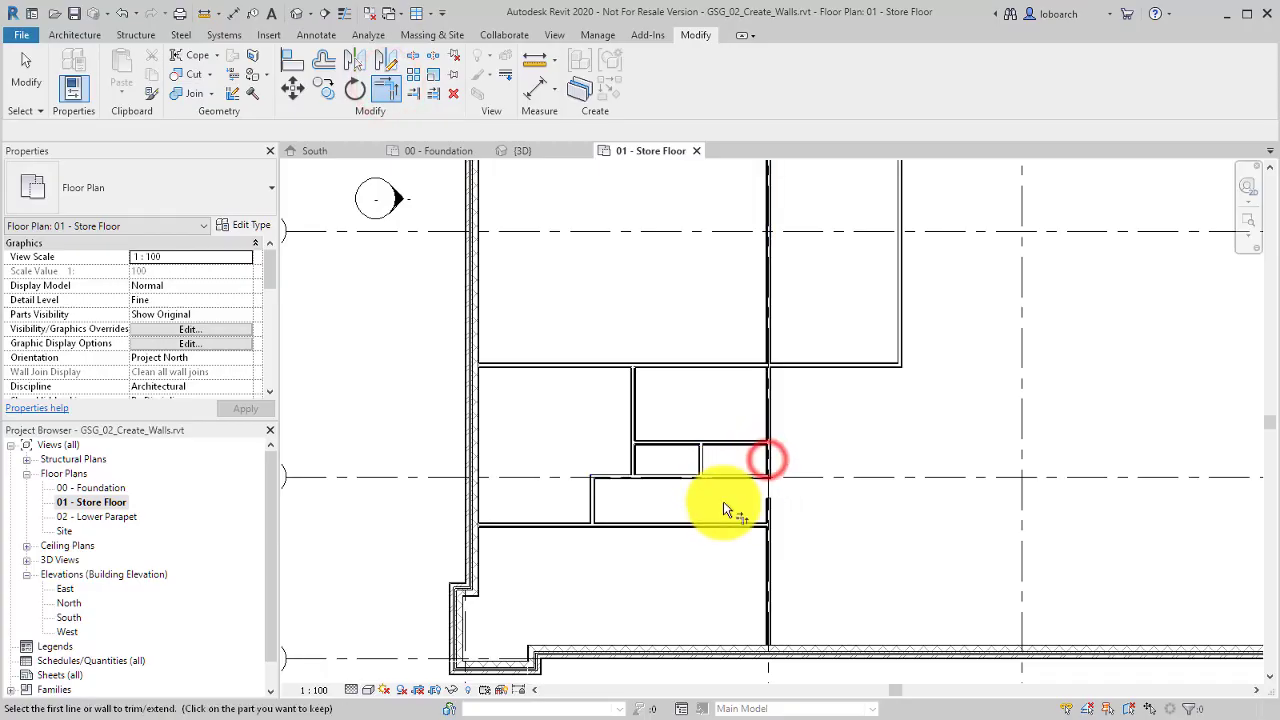
{"action": "left_click", "coordinate": [731, 523]}
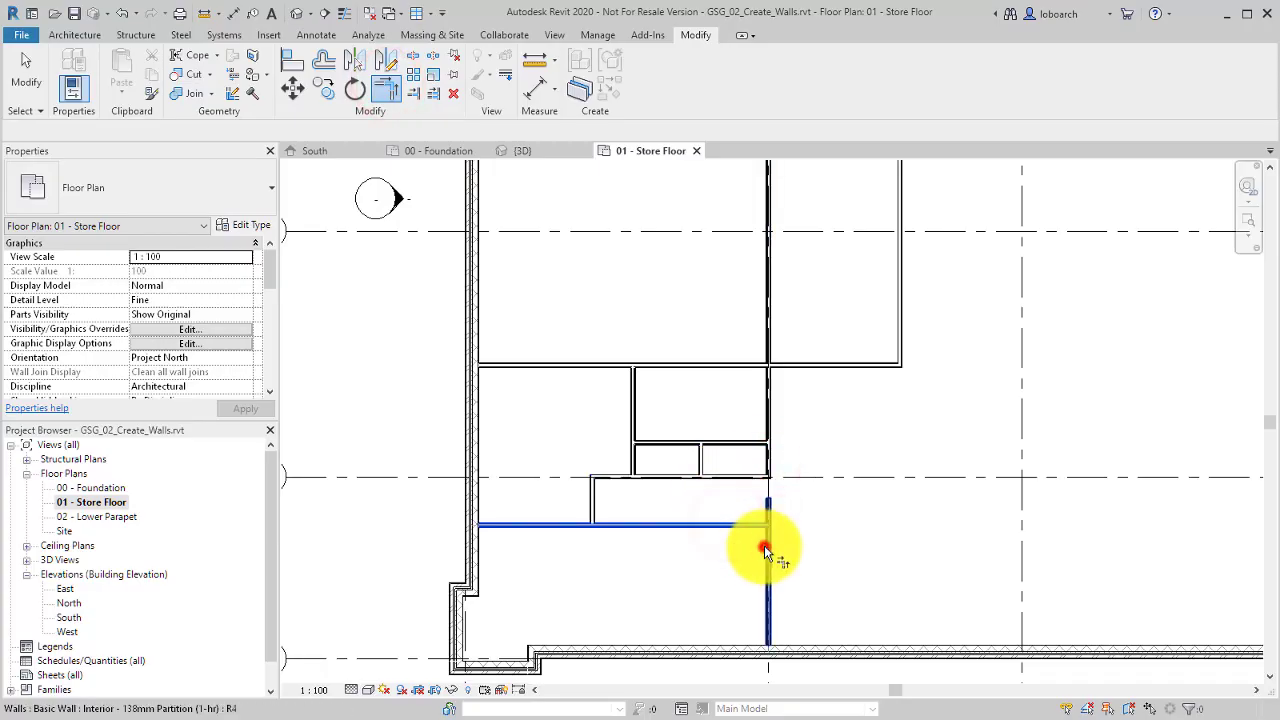
{"action": "left_click", "coordinate": [765, 540]}
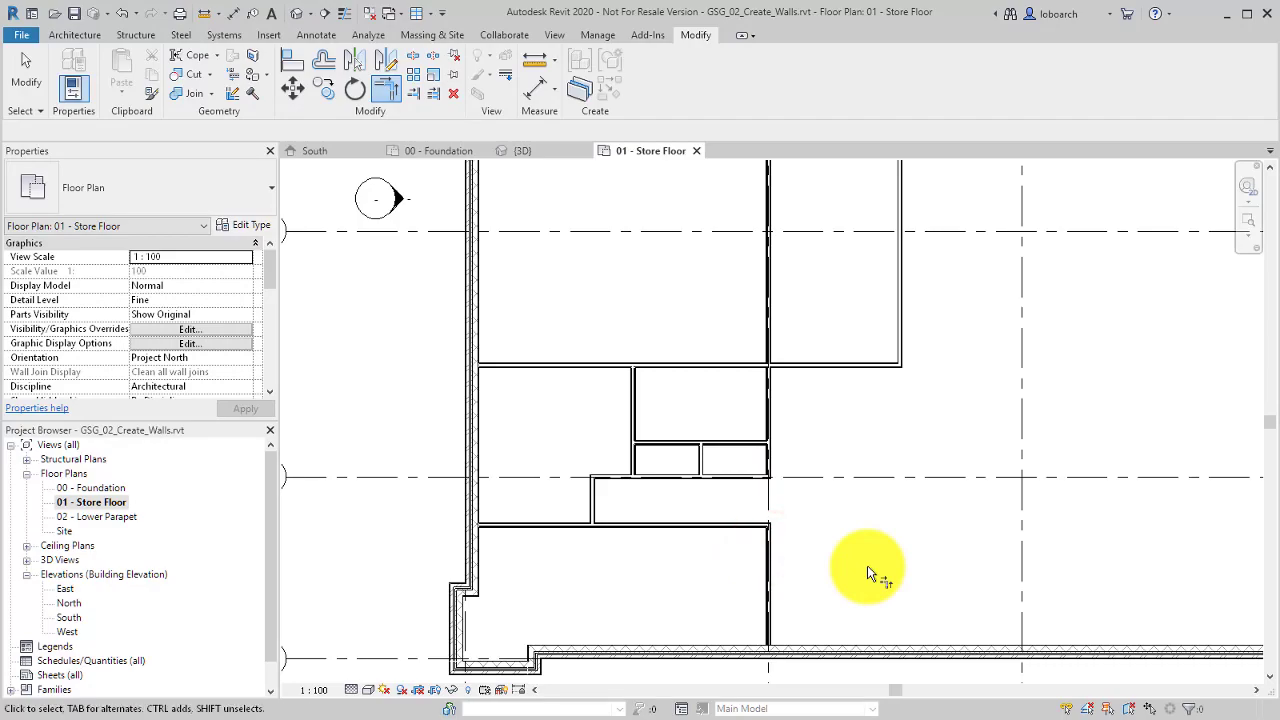